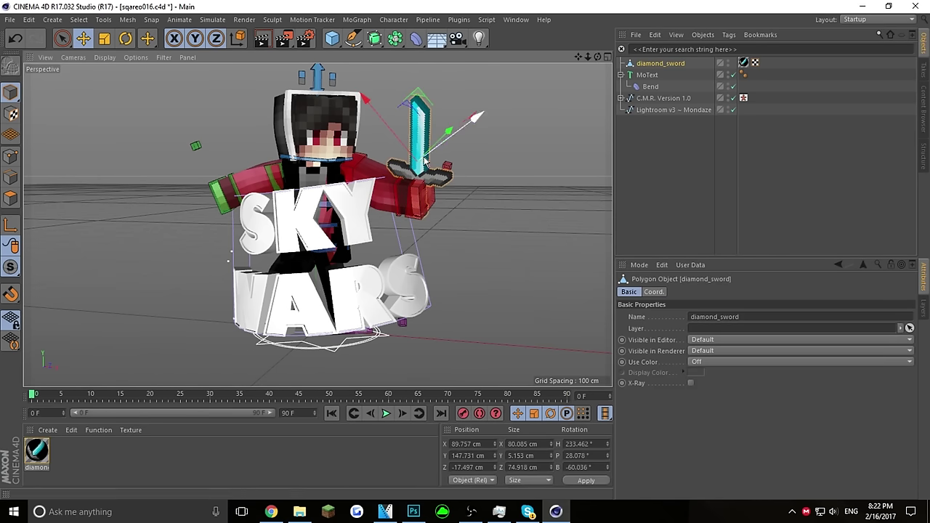
- Move the diamond sword slightly up into the raised hand, at about X 85.2, Y 150.8, Z -18.8 cm
drag(472, 121, 468, 123)
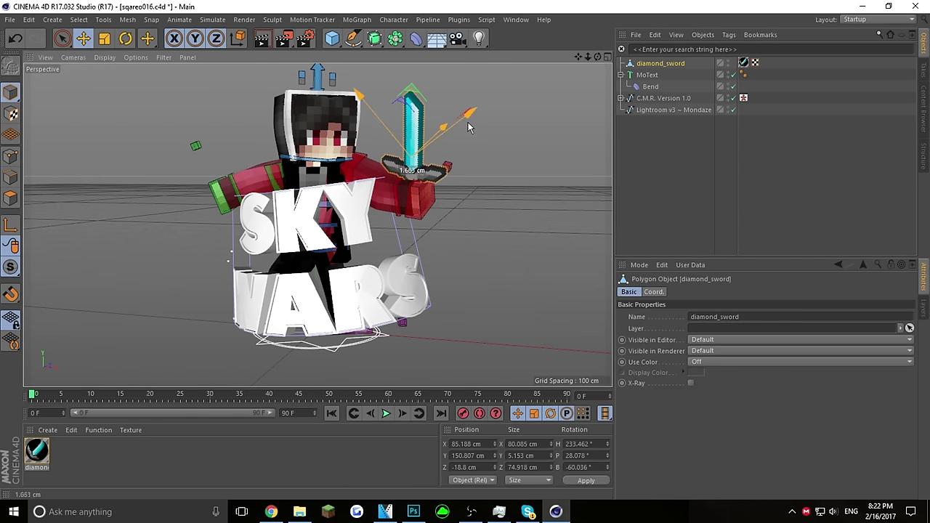
click(509, 178)
mouse_move(598, 57)
mouse_down()
mouse_move(458, 73)
mouse_move(598, 67)
mouse_move(590, 52)
mouse_up()
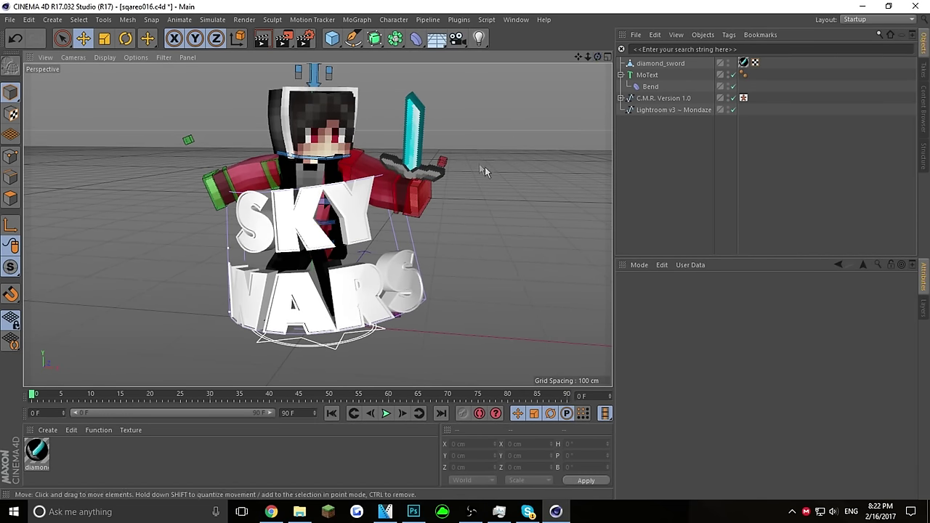
- Add a camera to the scene, bank it about 11.6° and frame the character and text through it
click(458, 39)
key(r)
drag(417, 87, 578, 127)
click(733, 63)
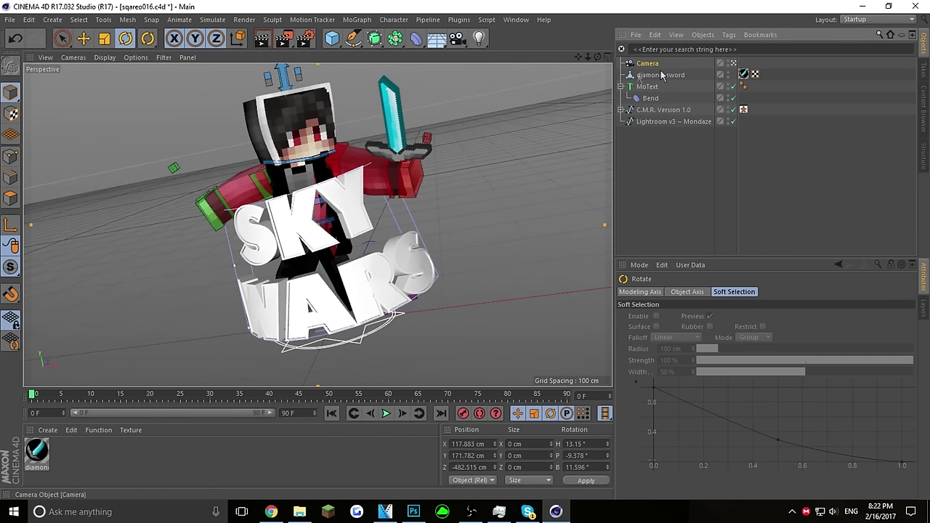
drag(597, 57, 571, 55)
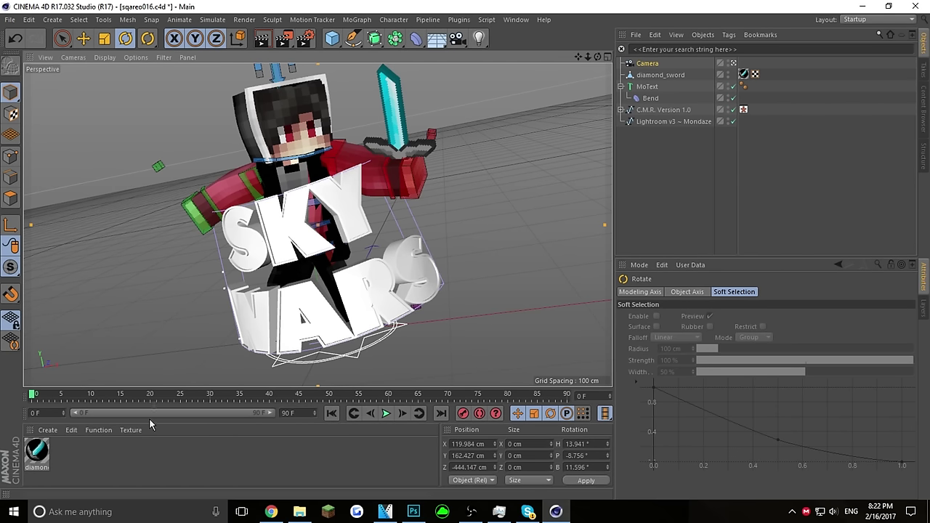
- Create three new materials and set the colour of Mat to dark red with H 0°, S 97% and V 71%
double_click(142, 446)
double_click(143, 446)
double_click(228, 454)
double_click(92, 452)
drag(484, 180, 470, 197)
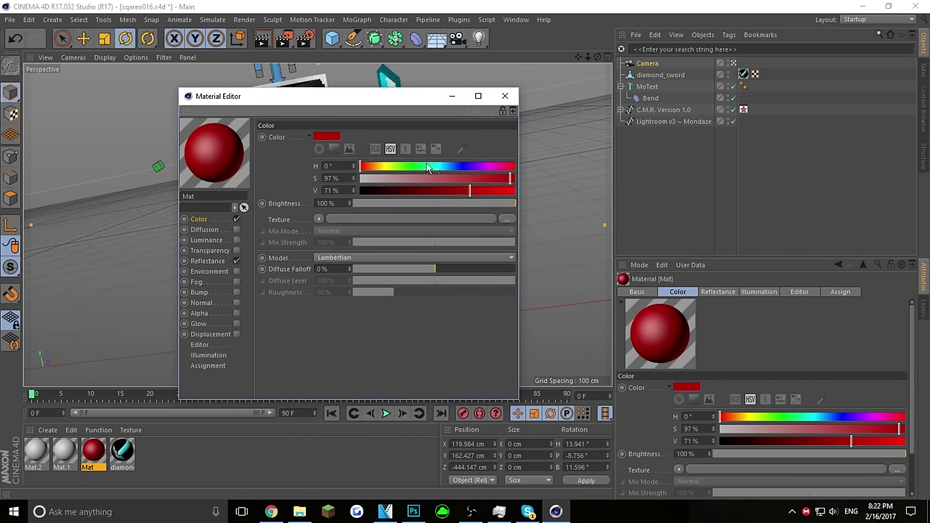
click(505, 96)
- Set the colour of material Mat.1 to black by lowering its V value to 0%
double_click(64, 452)
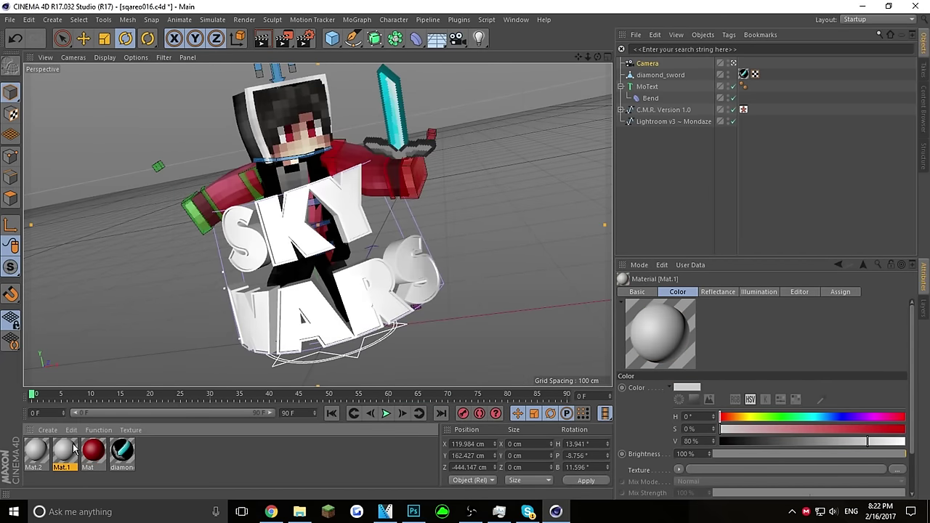
drag(478, 172, 356, 172)
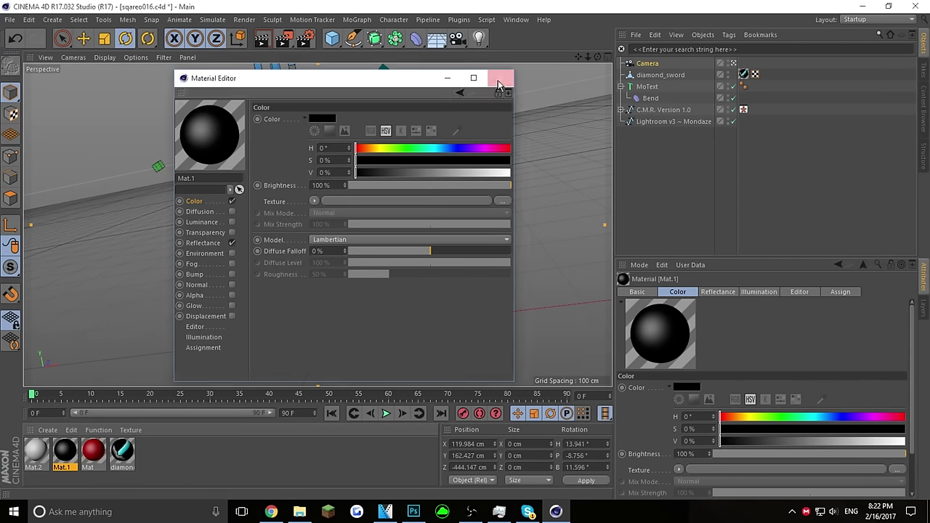
click(500, 78)
- Load the Dark Oak Plank block from the 3D blocks and items preset library into the scene
click(924, 116)
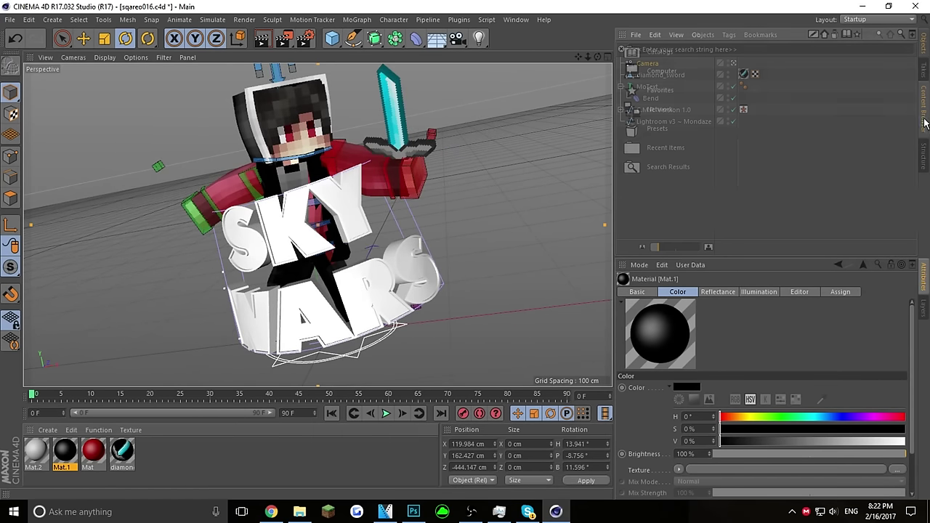
double_click(658, 131)
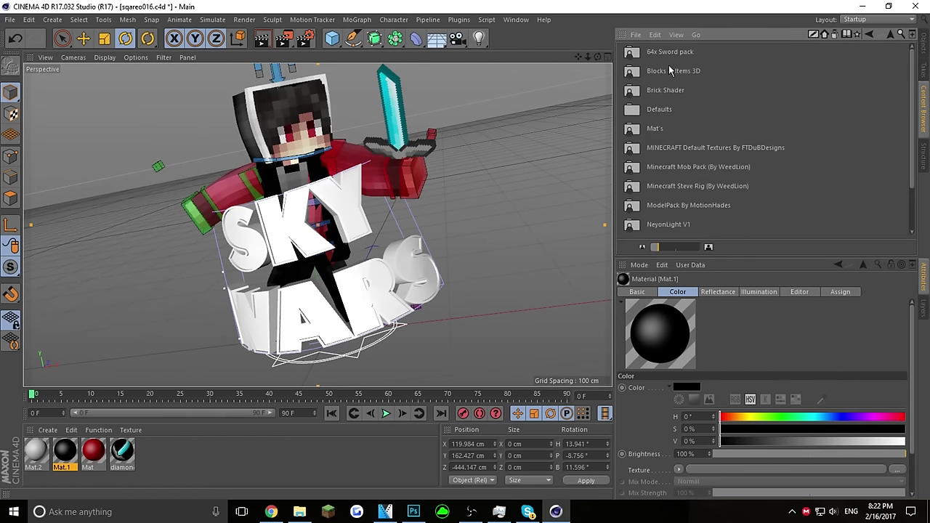
double_click(670, 71)
double_click(669, 72)
scroll(679, 212, down, 10)
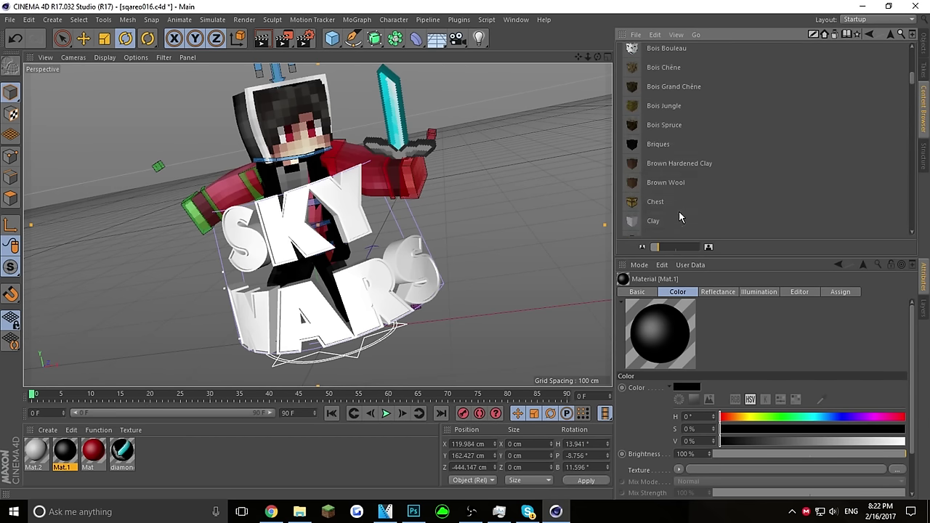
scroll(680, 206, up, 6)
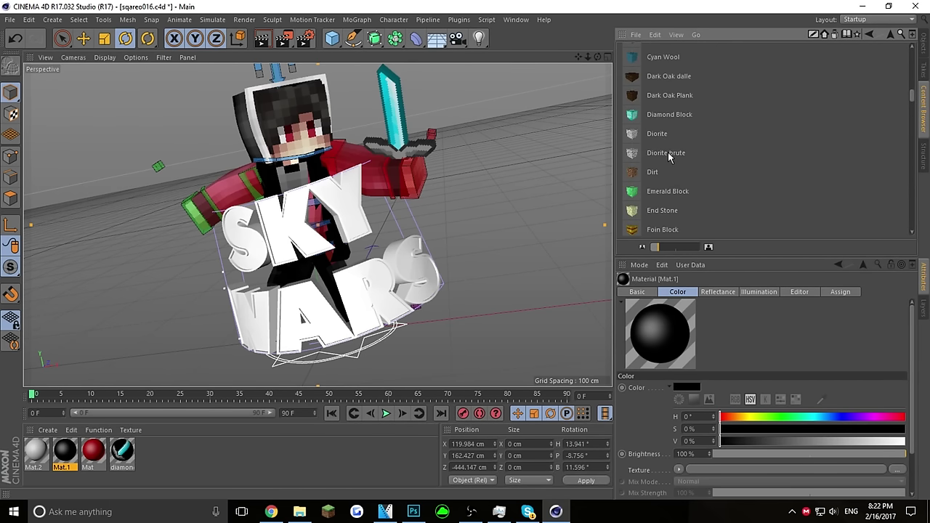
double_click(667, 166)
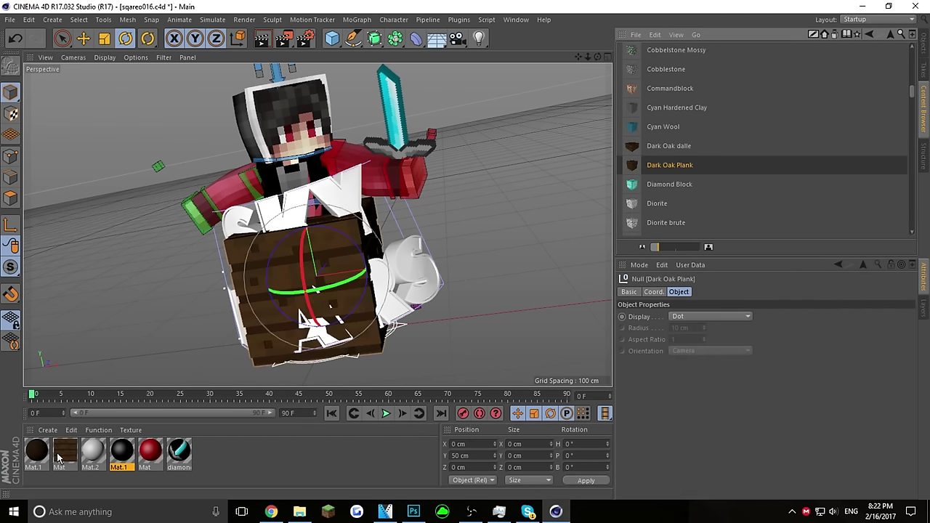
drag(204, 249, 282, 209)
drag(85, 445, 292, 210)
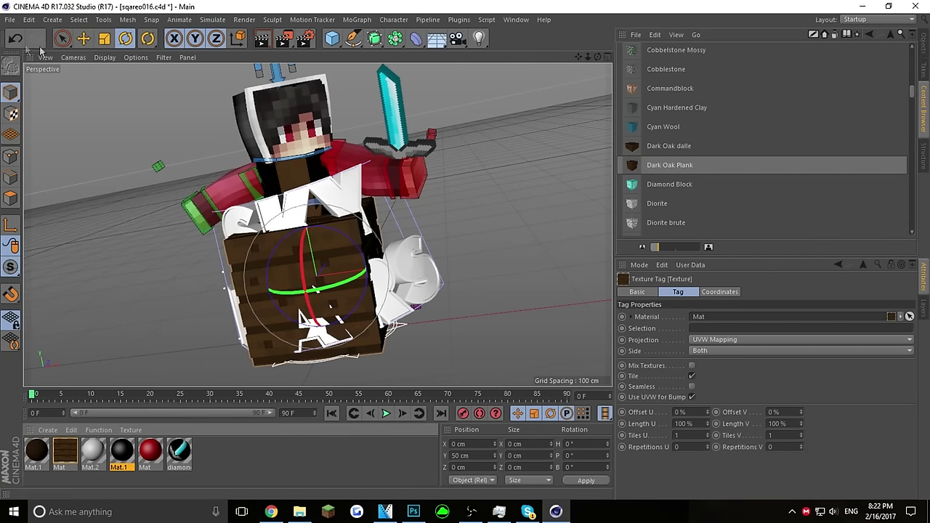
click(9, 42)
click(9, 42)
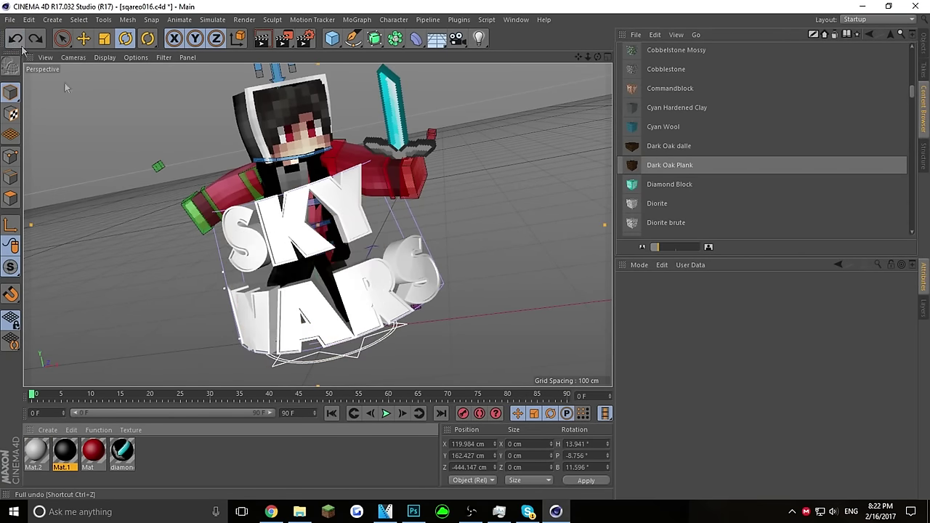
click(35, 39)
click(35, 38)
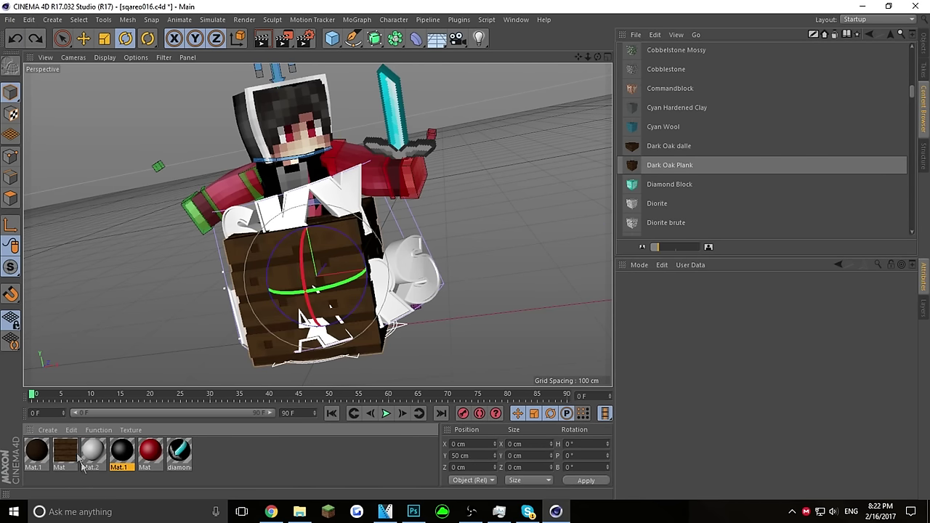
drag(280, 211, 281, 210)
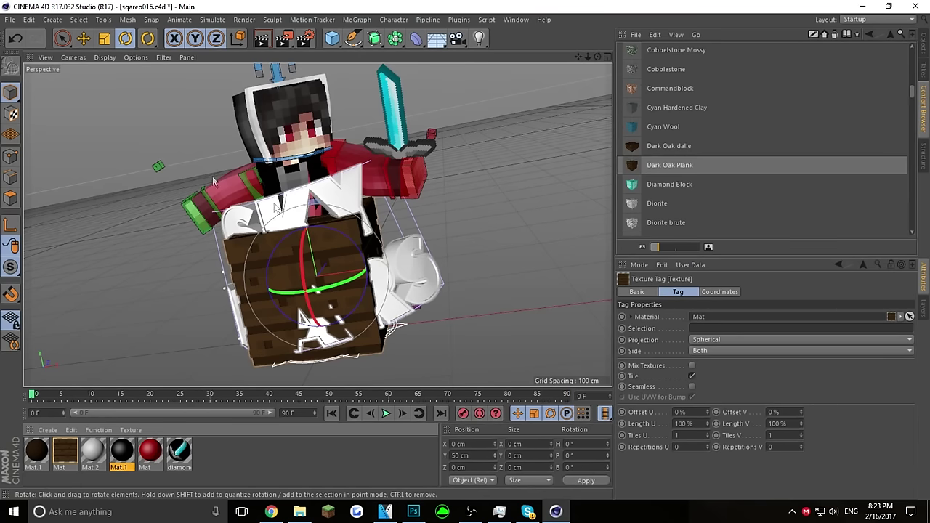
click(15, 39)
- Apply the dark oak plank material to the SKY WARS text and remove the plank block from the scene
drag(92, 449, 419, 293)
key(ctrl+y)
key(ctrl+y)
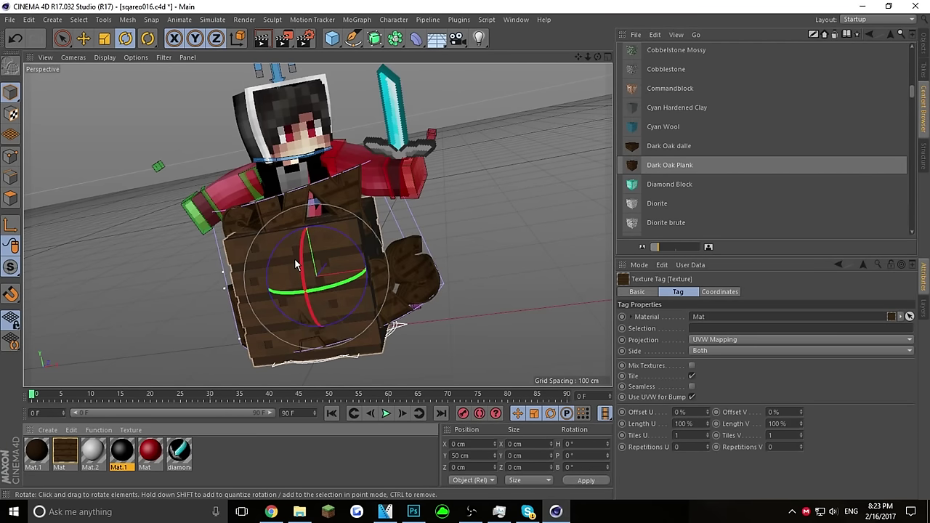
key(ctrl+z)
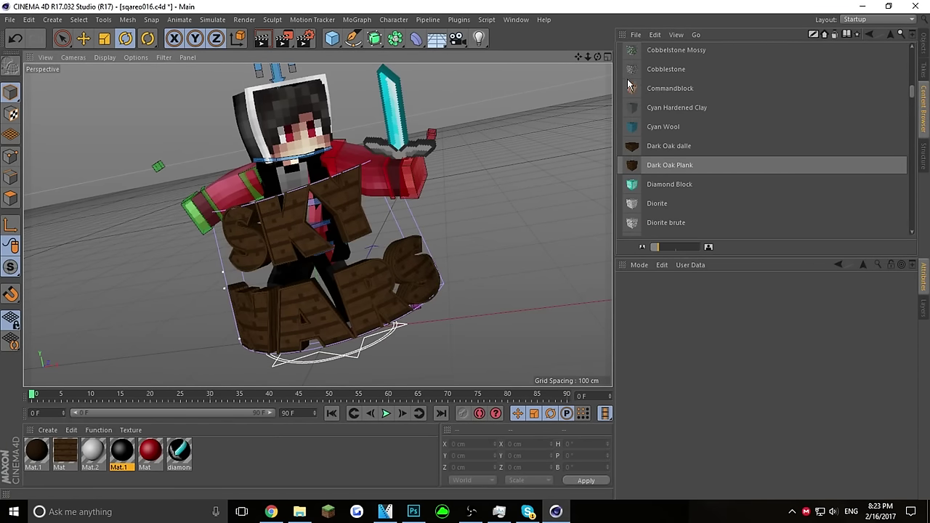
mouse_move(597, 57)
mouse_down()
mouse_move(436, 57)
mouse_move(581, 22)
mouse_move(596, 56)
mouse_up()
alt+drag(317, 224, 324, 225)
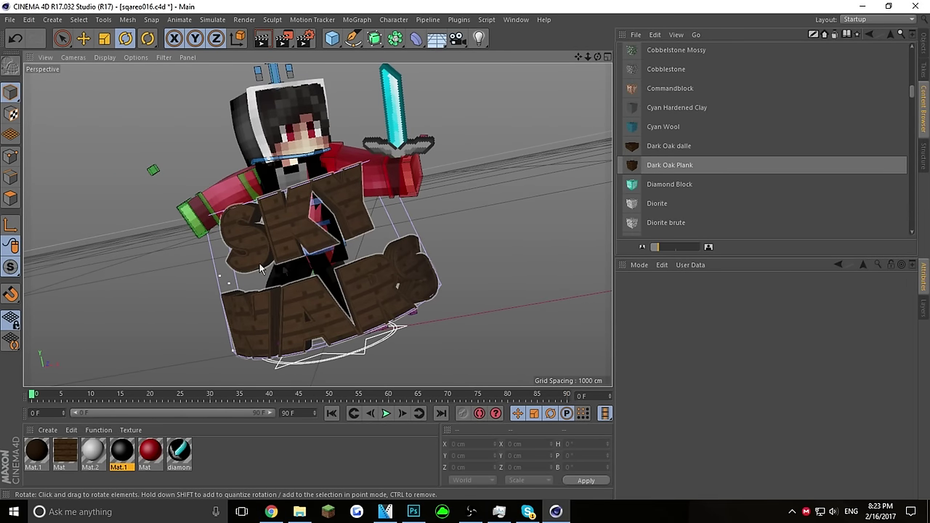
- Delete the plank texture tag from the MoText object
click(923, 45)
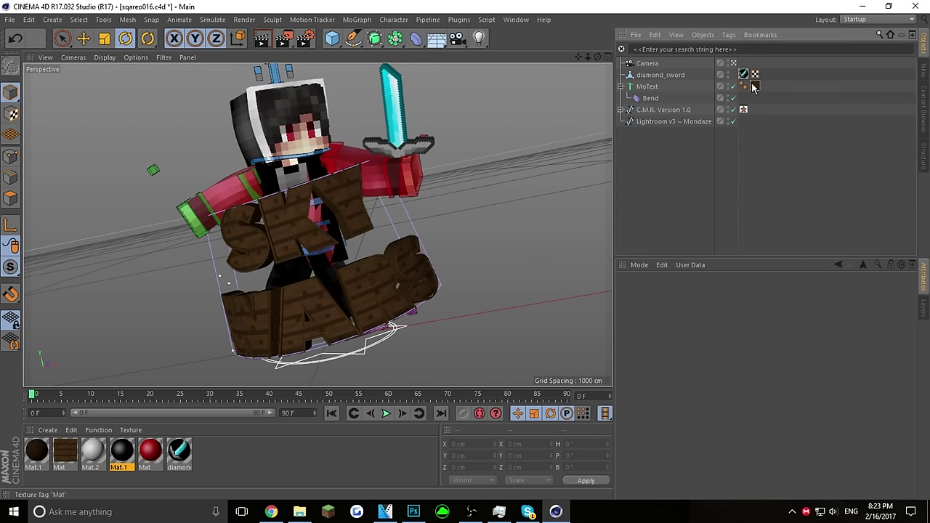
click(754, 86)
key(Delete)
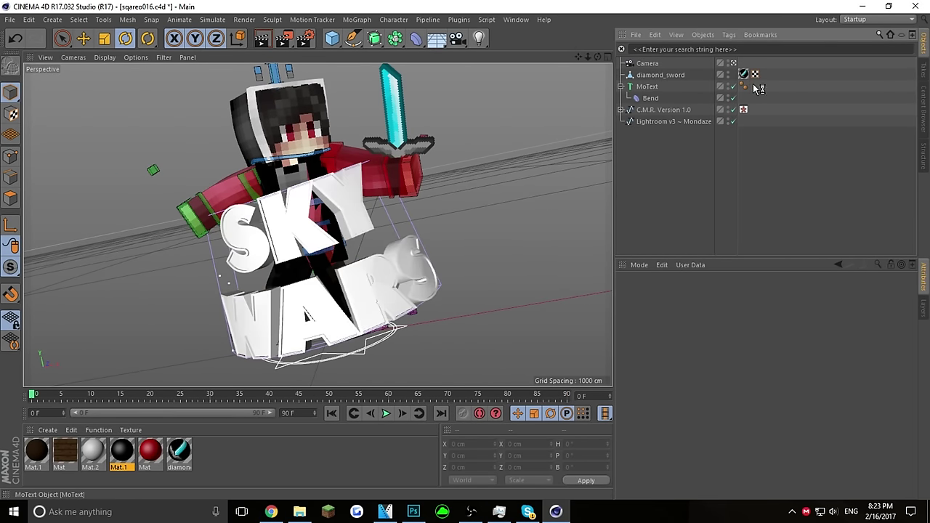
- Make the MoText object editable and expand its hierarchy down to the individual letters of SKY and WARS
click(654, 88)
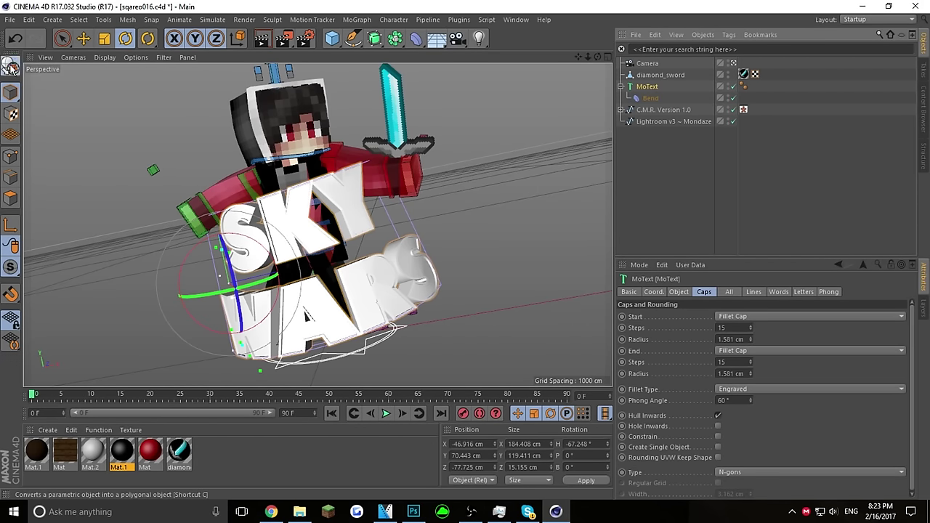
click(10, 66)
click(622, 86)
click(627, 97)
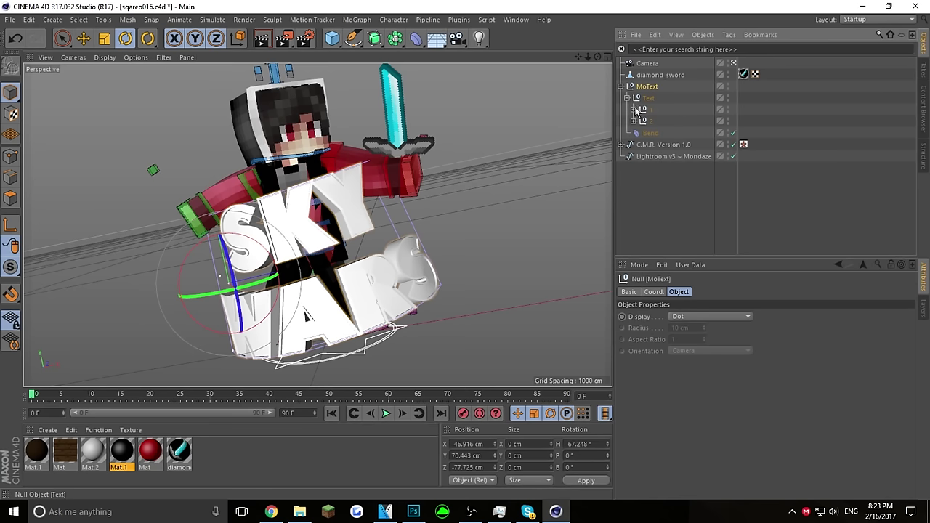
click(634, 109)
click(640, 120)
click(634, 168)
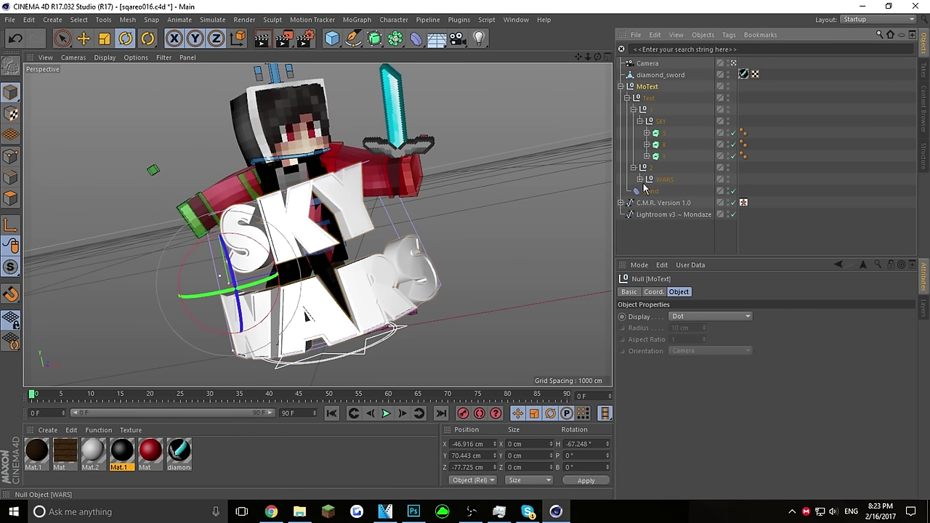
click(640, 179)
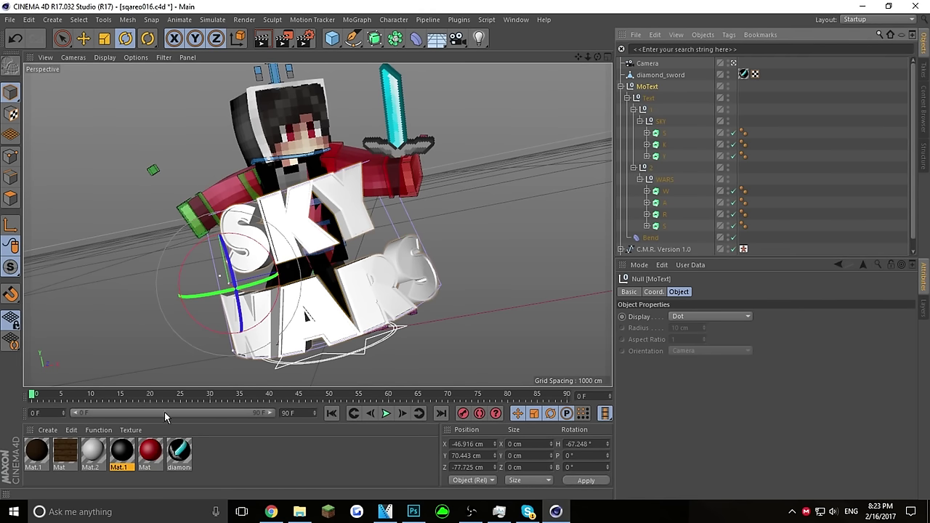
- Apply the red material to the letters Y, W and K, black Mat.1 to the S of SKY, and Mat.2 to A
click(268, 464)
drag(329, 248, 341, 200)
drag(150, 452, 247, 326)
drag(249, 240, 248, 239)
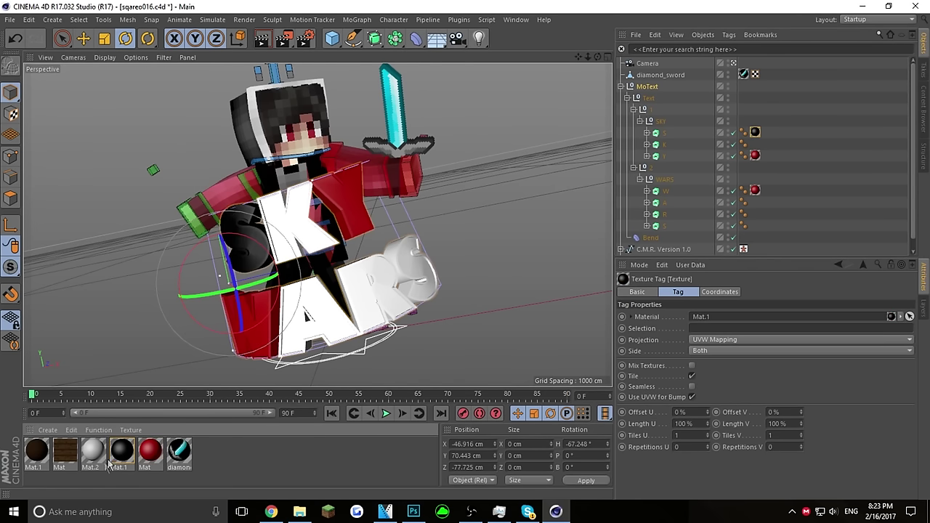
drag(93, 452, 306, 317)
drag(150, 455, 289, 248)
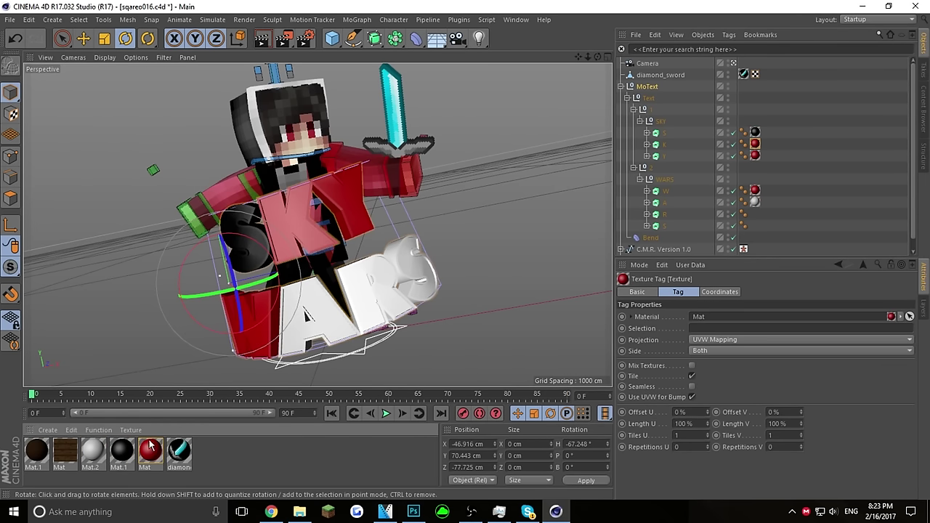
- Texture R red and the last S black, then add black over K, Mat.2 over the first S and R, and red over the last S
drag(122, 450, 294, 232)
drag(97, 458, 249, 240)
drag(396, 280, 428, 283)
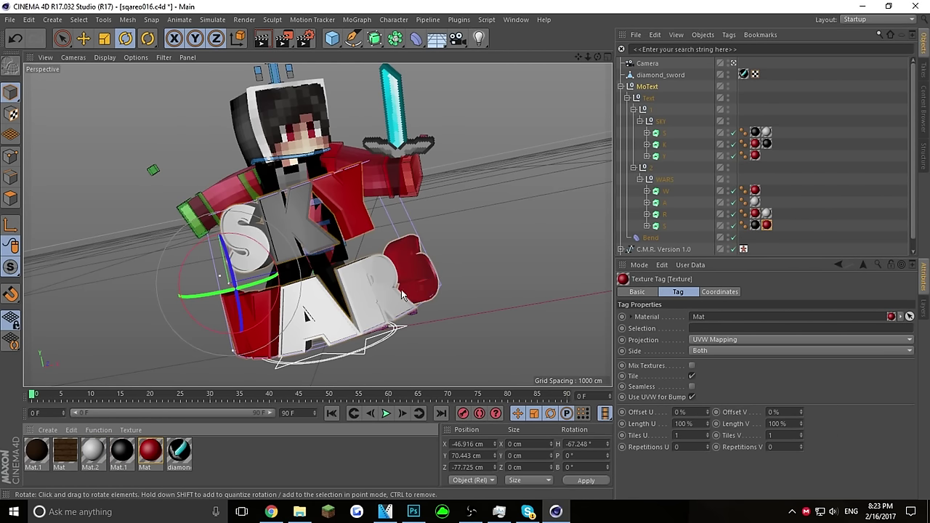
- Add a second material to the remaining letters: black Mat.1 on W and Y, and red on A
drag(133, 456, 251, 333)
click(122, 451)
drag(151, 451, 316, 325)
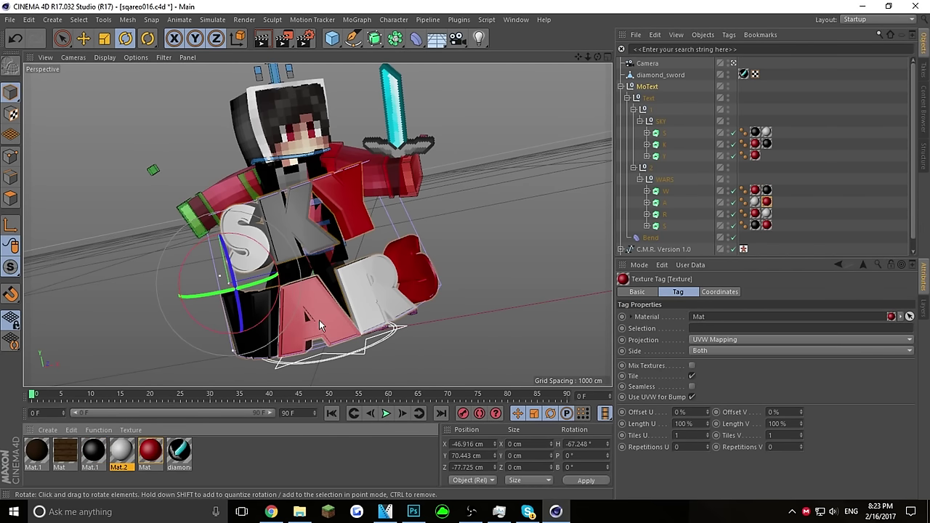
drag(98, 454, 360, 218)
- Restrict the Mat.2 texture on the S of SKY to selection C1
click(767, 131)
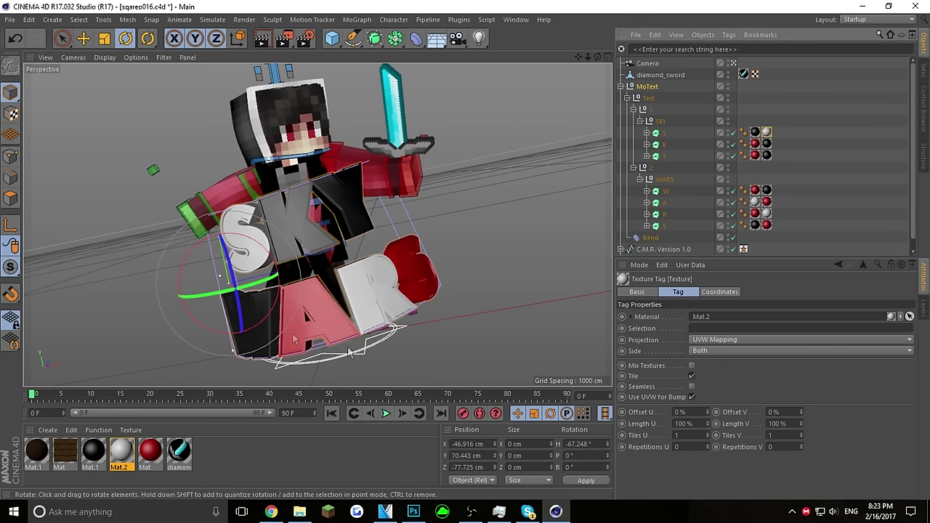
click(713, 330)
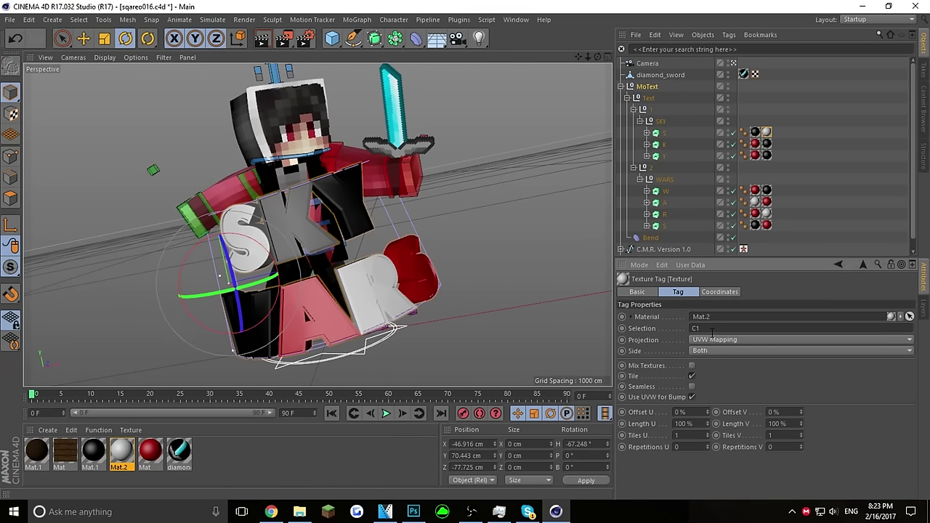
text(C1)
key(Return)
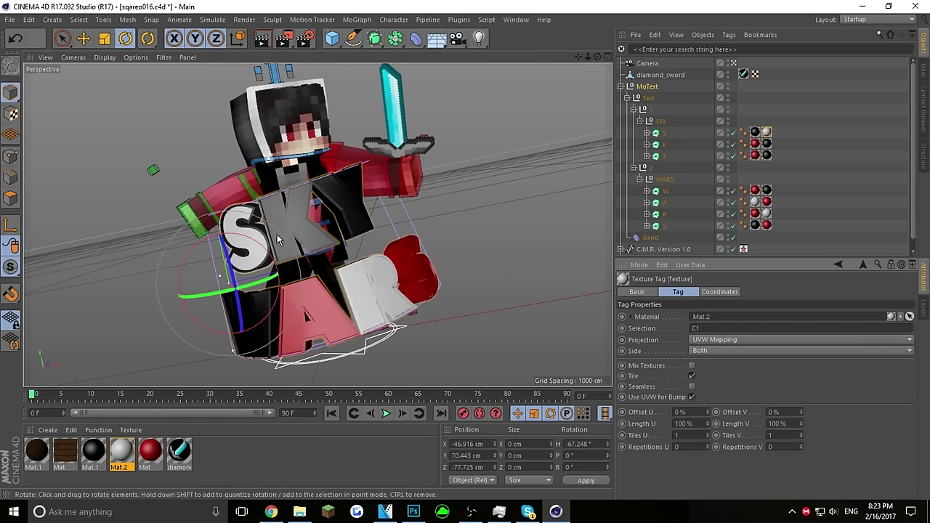
- Restrict the second, black Mat.1 textures on the letters K and Y to selection C1
click(767, 144)
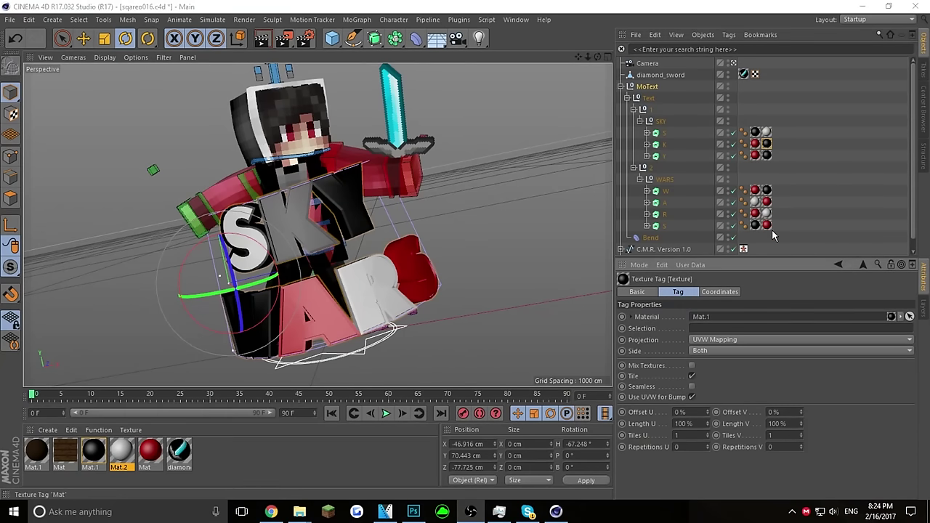
click(719, 328)
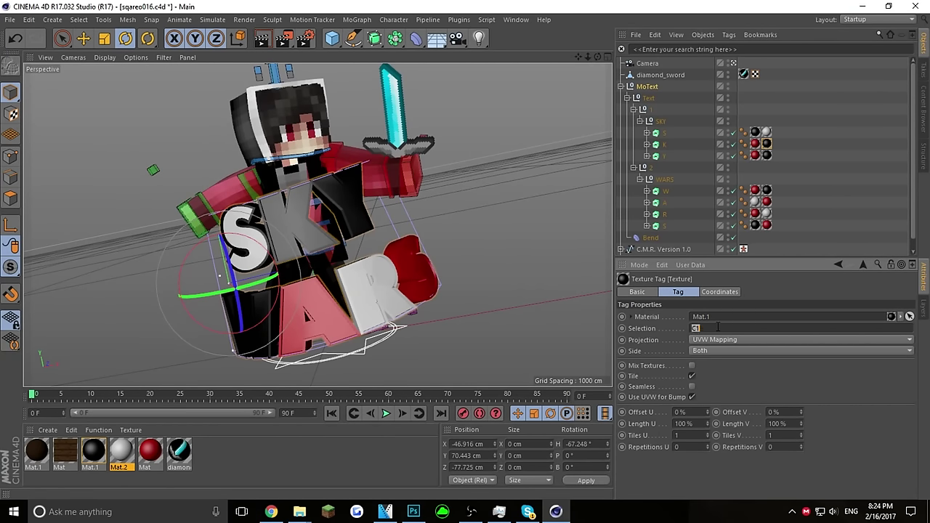
click(766, 156)
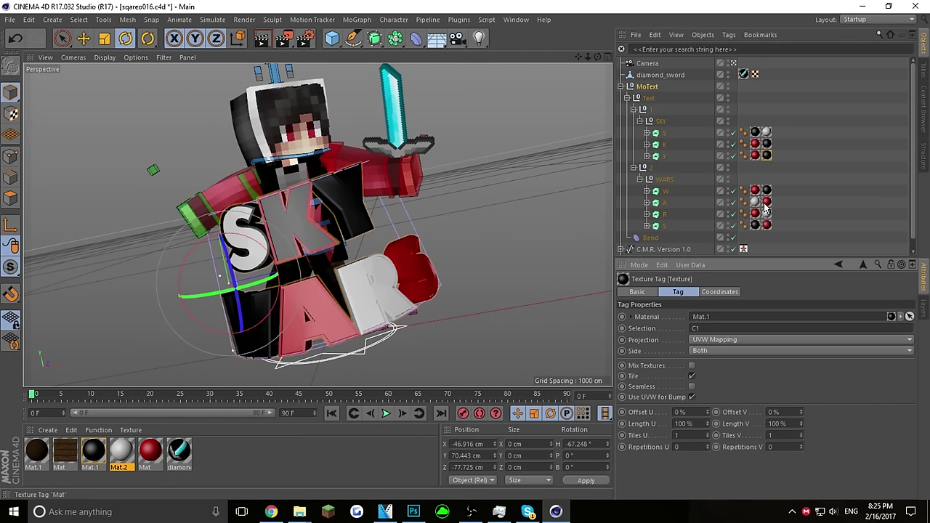
- Restrict the second texture on each letter of WARS to selection C1, then deselect the text
click(766, 191)
click(708, 327)
text(C1)
click(769, 203)
click(737, 328)
click(766, 213)
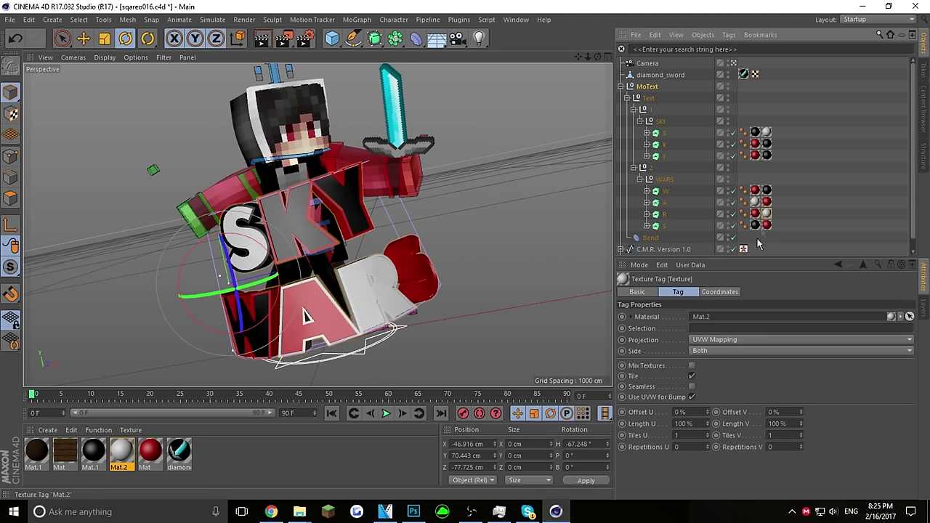
click(714, 328)
text(C1)
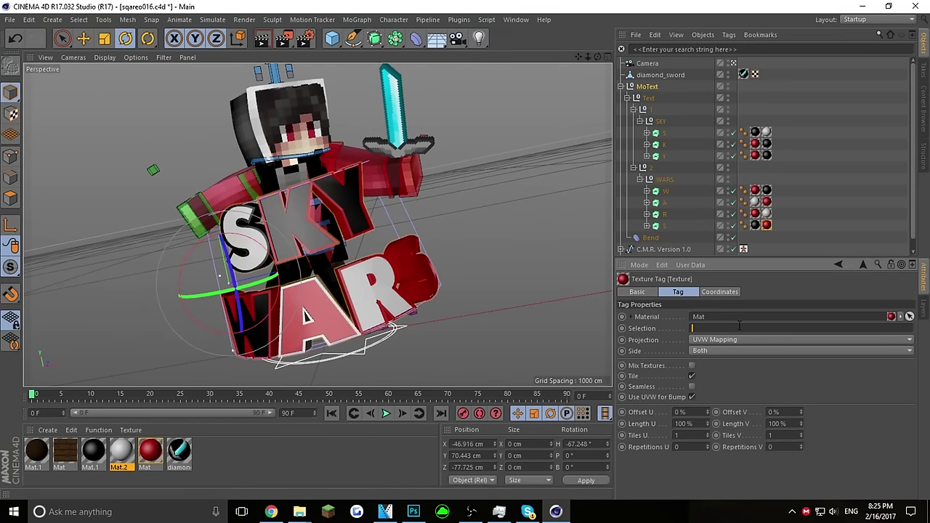
click(479, 230)
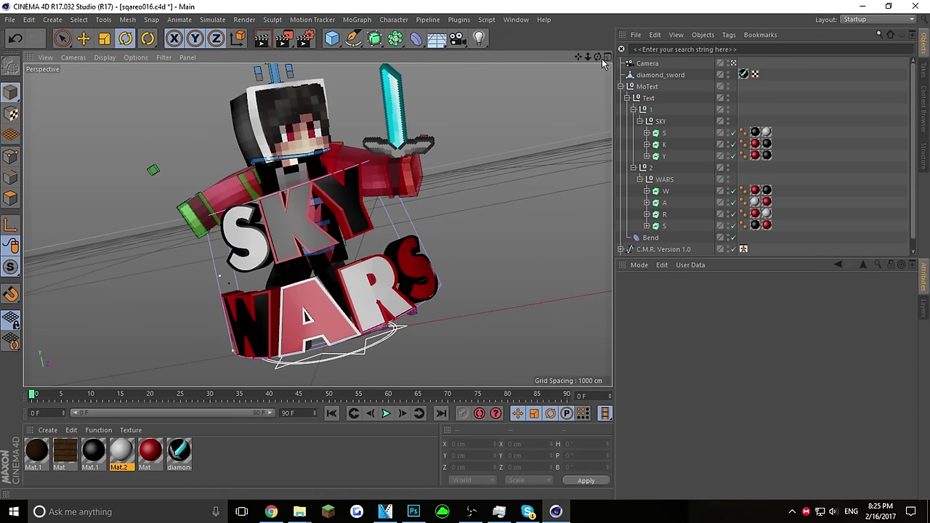
- Enable saving of the rendered image in the render settings
drag(598, 56, 182, 57)
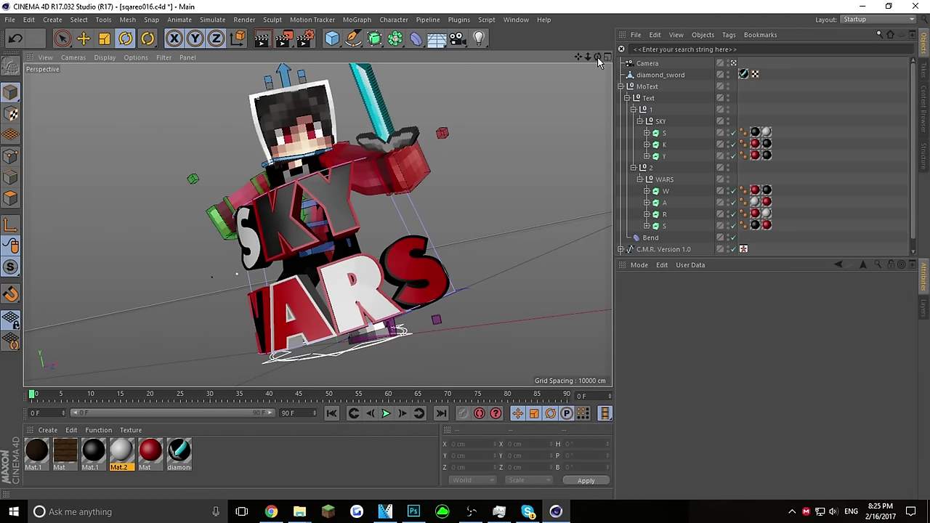
mouse_move(598, 58)
mouse_down()
mouse_move(581, 91)
mouse_move(591, 86)
mouse_move(156, 83)
mouse_move(608, 58)
mouse_move(540, 60)
mouse_move(595, 66)
mouse_move(586, 58)
mouse_move(598, 53)
mouse_move(609, 61)
mouse_up()
click(304, 39)
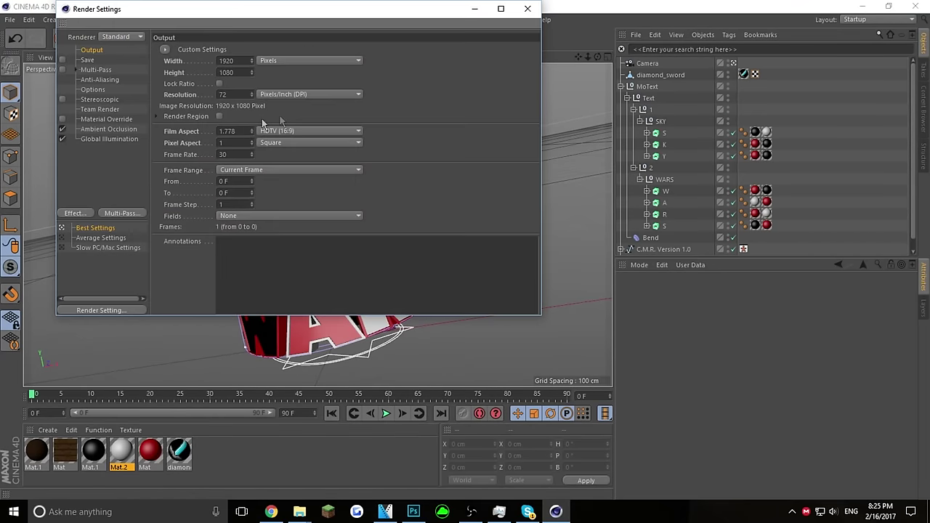
click(88, 60)
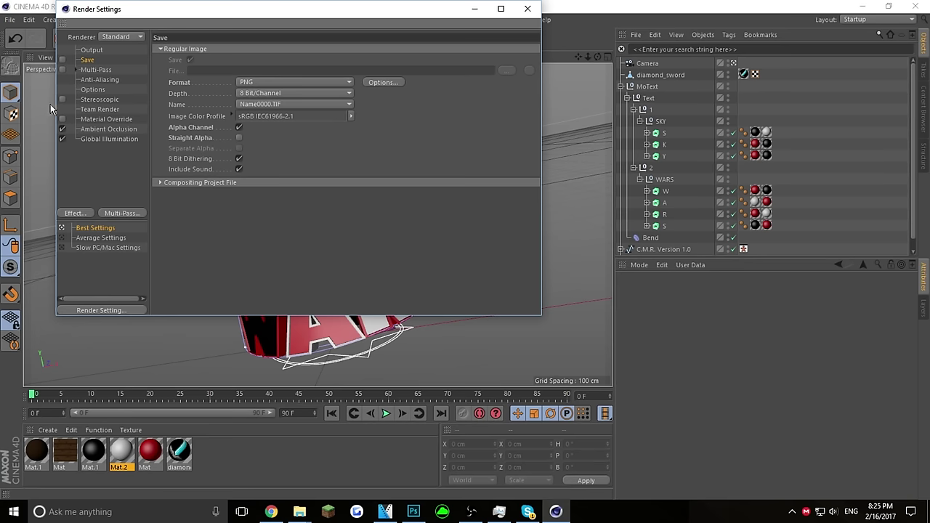
click(62, 60)
- Set the render's output file to 12 in the NEW STYLE AGAIN folder under Desktop > Thumbnails > C4D Renders, and close the render settings
click(503, 71)
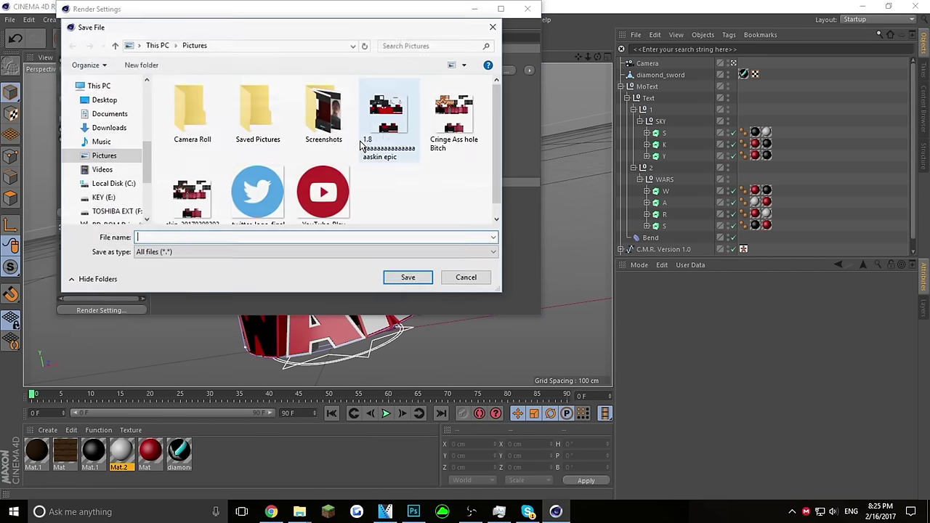
click(104, 99)
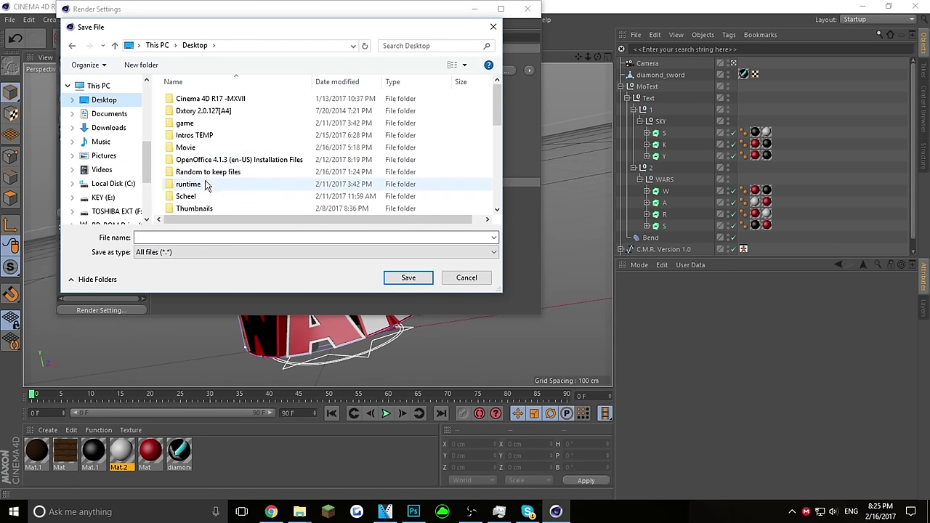
click(194, 211)
double_click(193, 211)
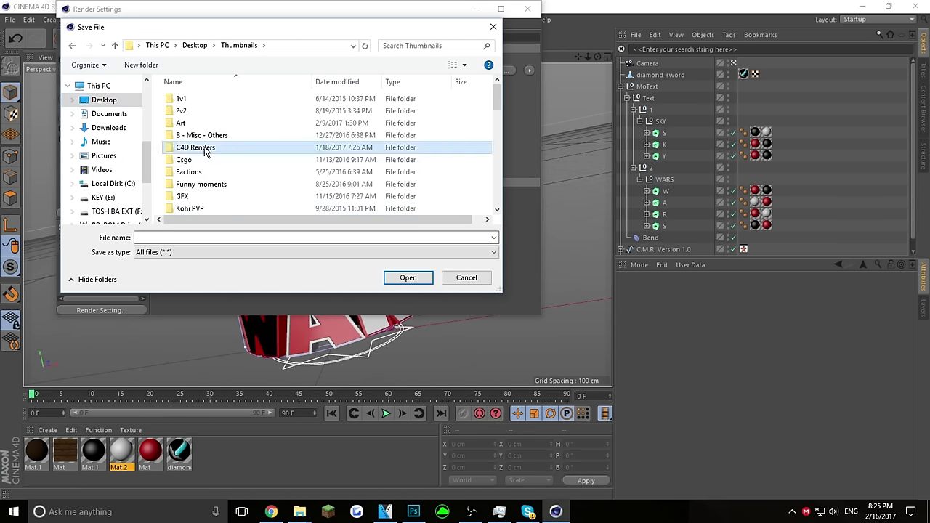
double_click(184, 146)
double_click(266, 129)
double_click(239, 111)
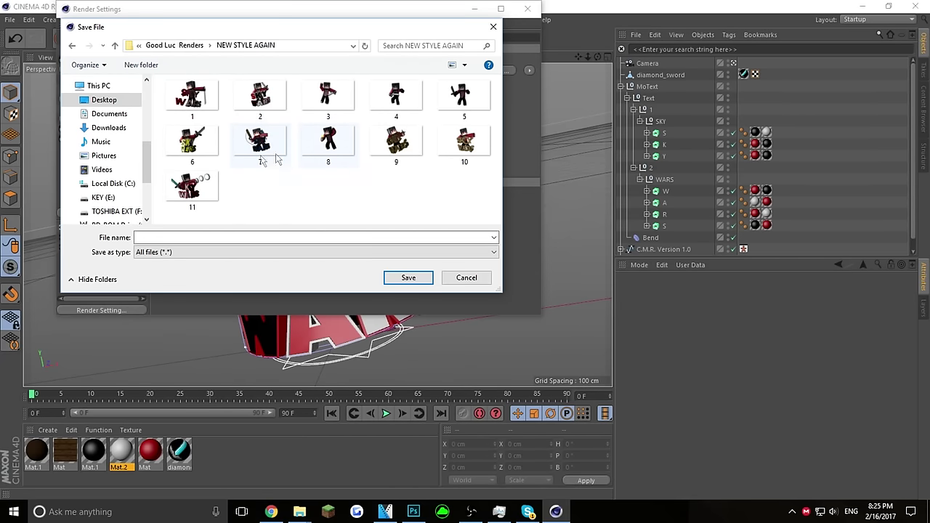
click(214, 238)
text(12)
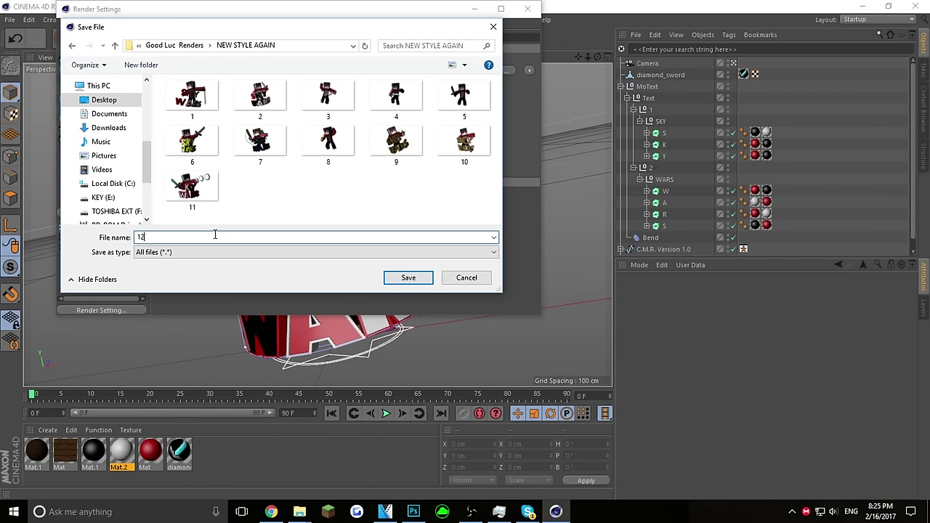
key(Return)
click(528, 8)
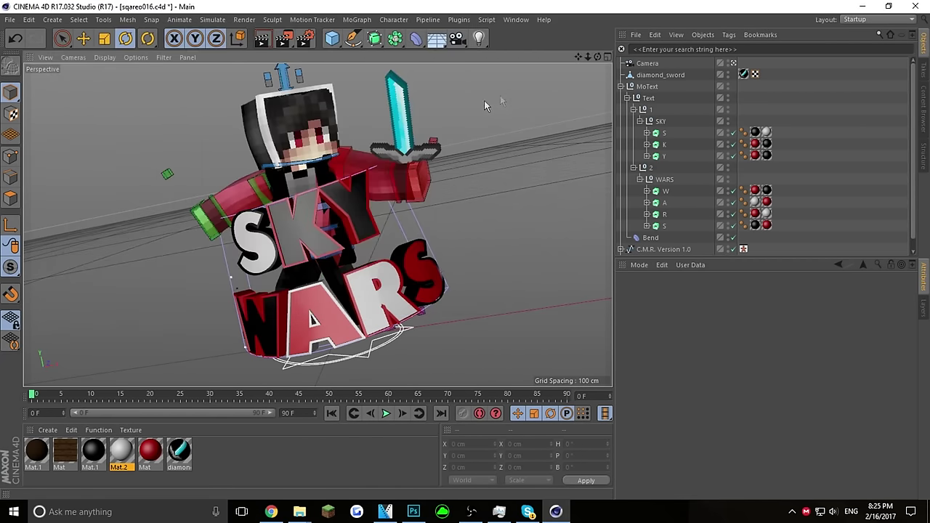
- Render the scene to the Picture Viewer, accepting the asset error, and inspect the finished image up close
click(283, 46)
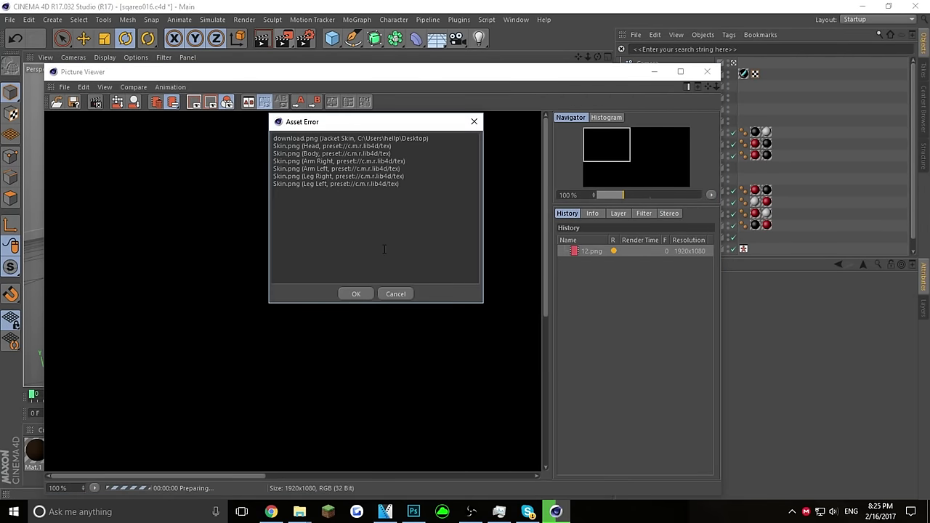
click(355, 295)
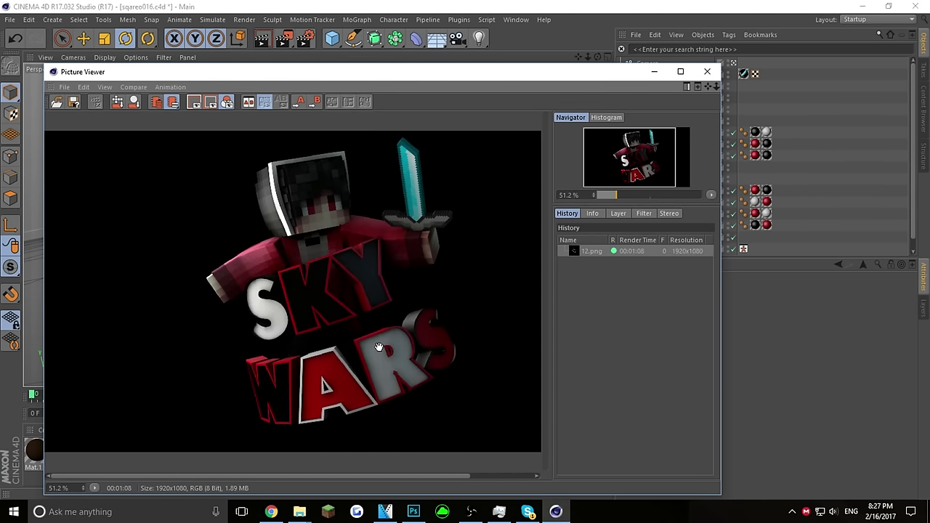
scroll(416, 284, down, 1)
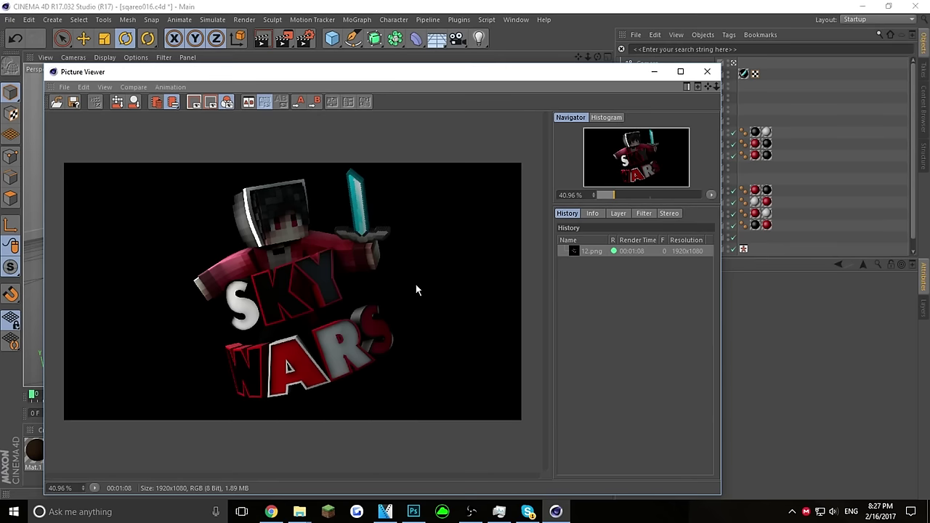
scroll(333, 218, up, 3)
scroll(385, 218, up, 1)
drag(392, 190, 382, 164)
scroll(430, 302, down, 2)
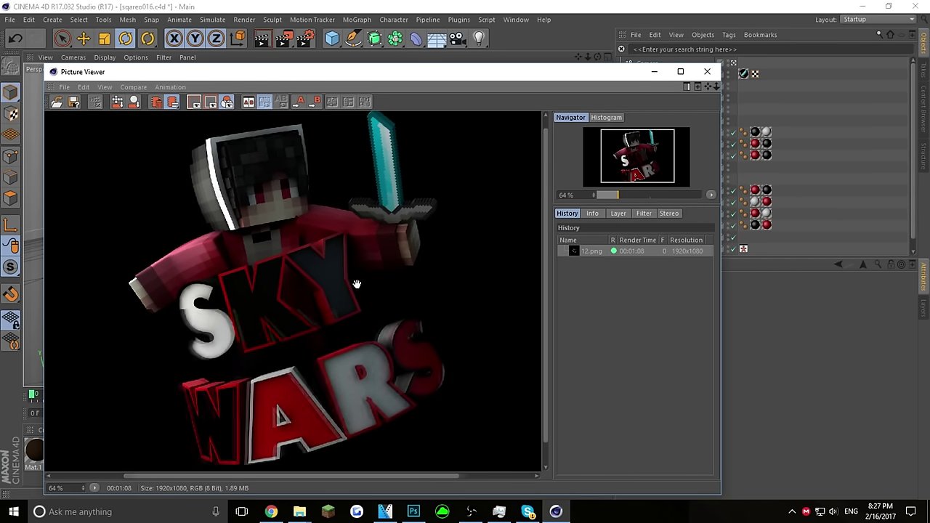
scroll(357, 284, down, 2)
- Switch to File Explorer and open the NEW STYLE AGAIN folder under Desktop > Thumbnails > C4D Renders
click(299, 512)
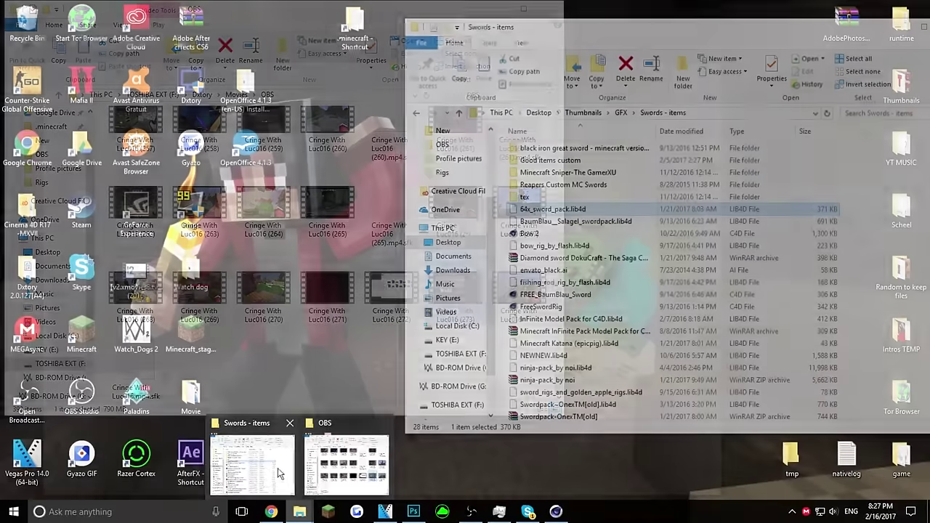
click(252, 462)
click(461, 248)
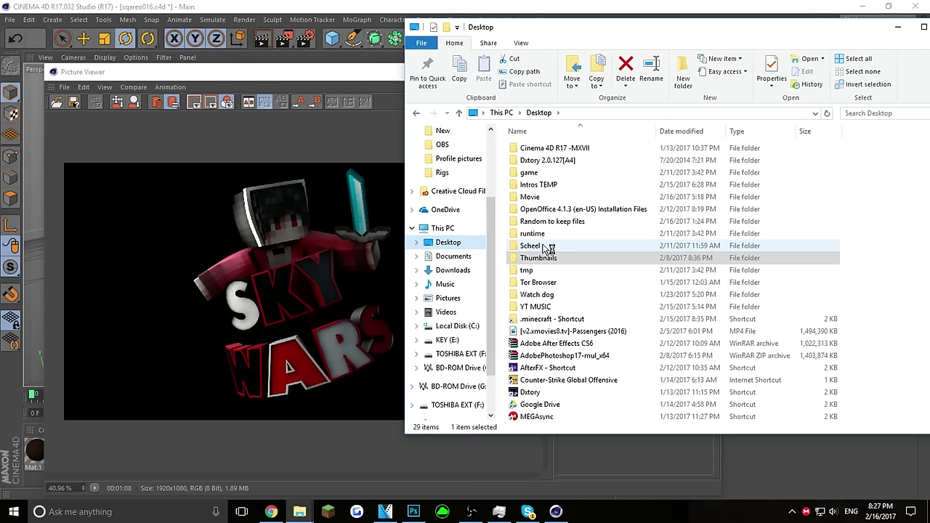
double_click(543, 258)
click(550, 209)
double_click(542, 197)
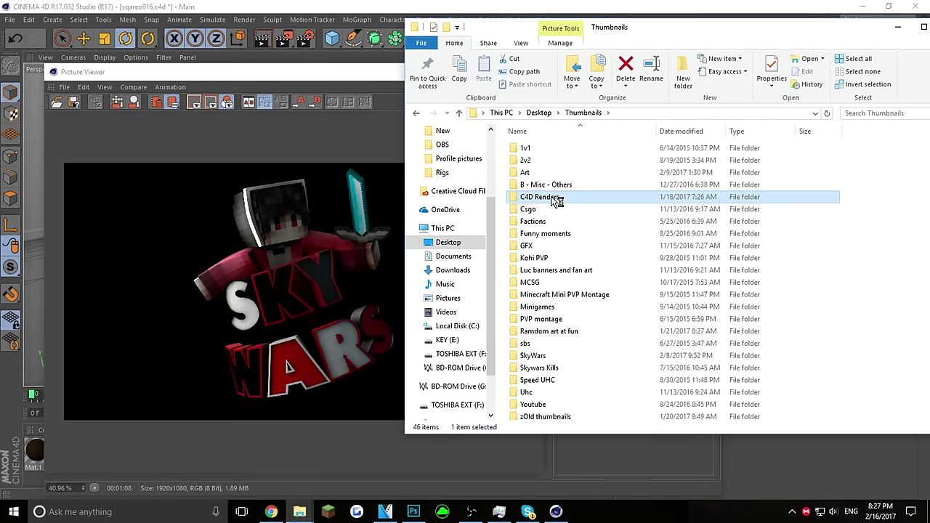
double_click(597, 178)
click(589, 172)
double_click(590, 162)
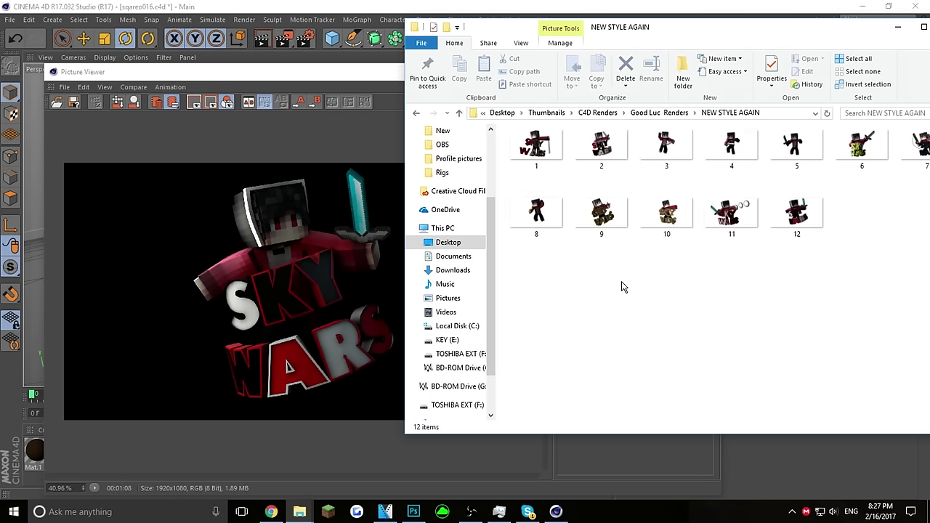
- Open the saved render 12.png in Photos, examine its lettering up close and close it
click(789, 219)
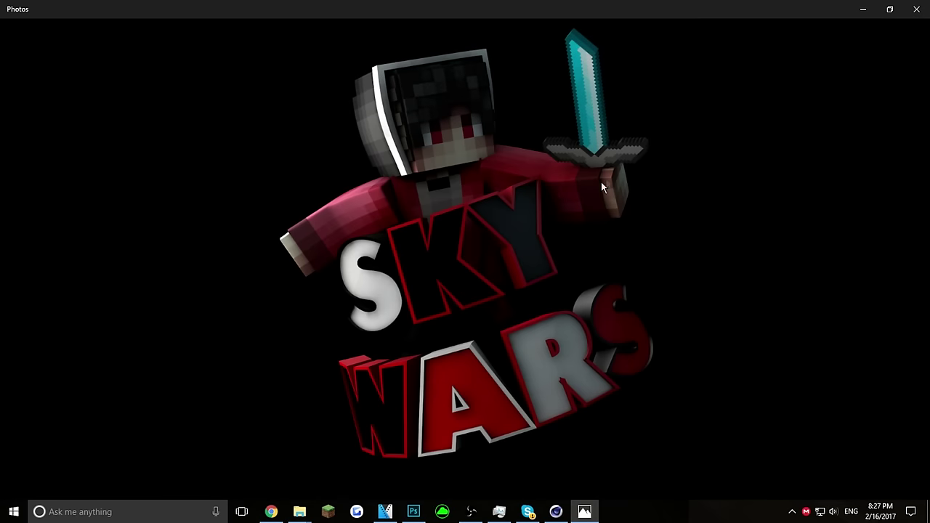
scroll(519, 254, up, 10)
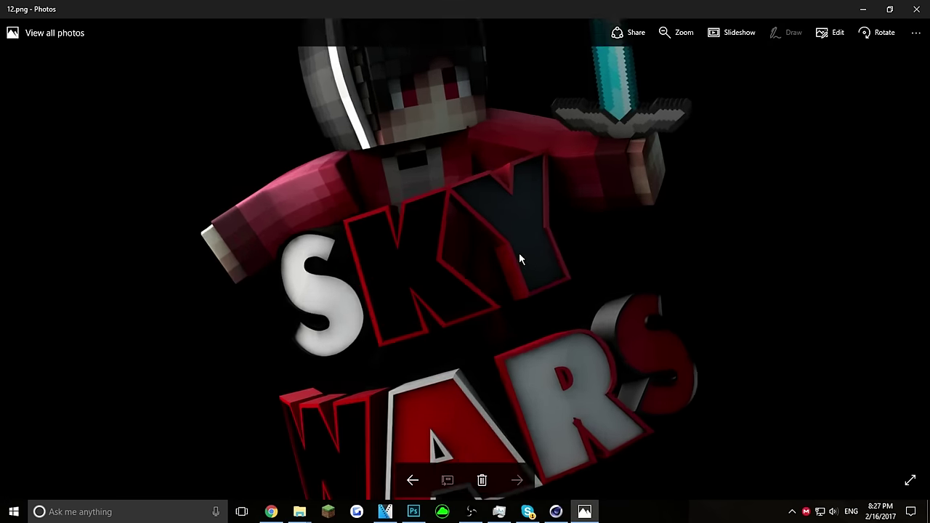
scroll(523, 203, down, 10)
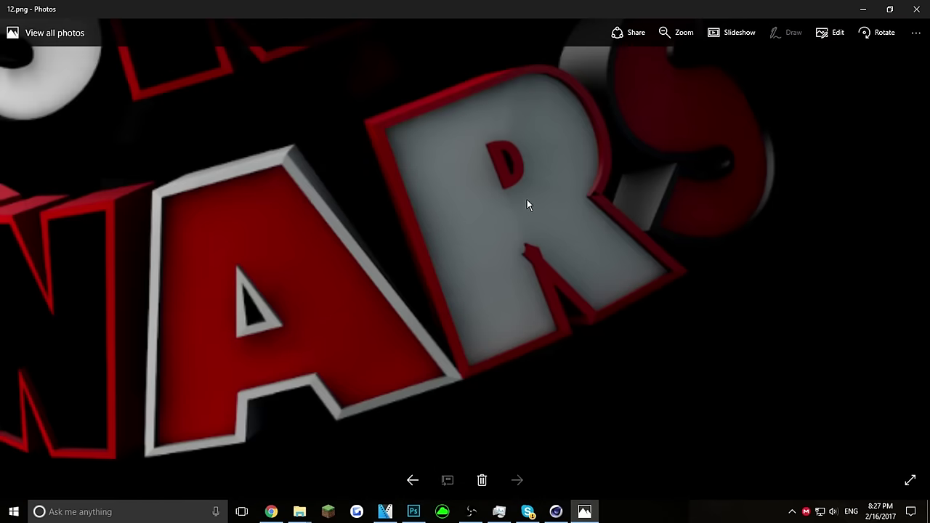
click(916, 8)
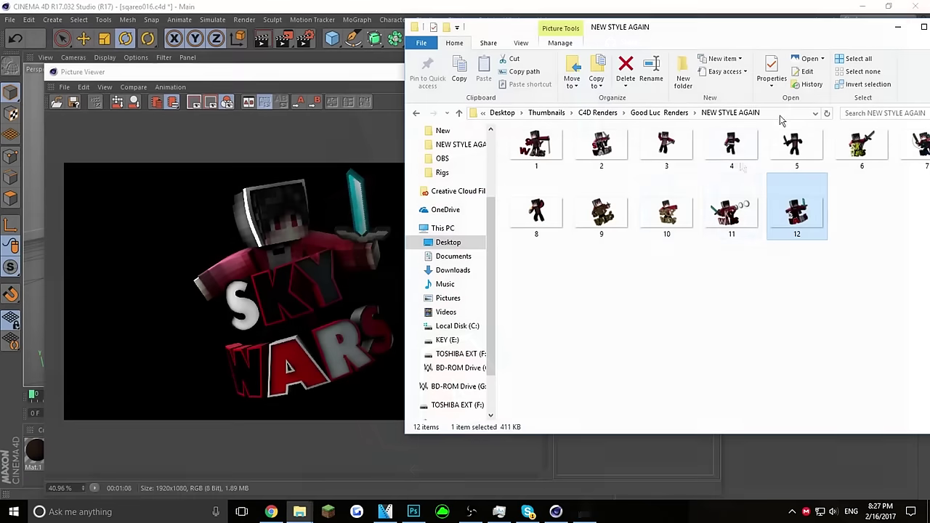
- Check the blank Photoshop document, then switch to File Explorer and open Thumbnails > GFX > Screenshots > Alle Bilder (.jpg)
click(413, 512)
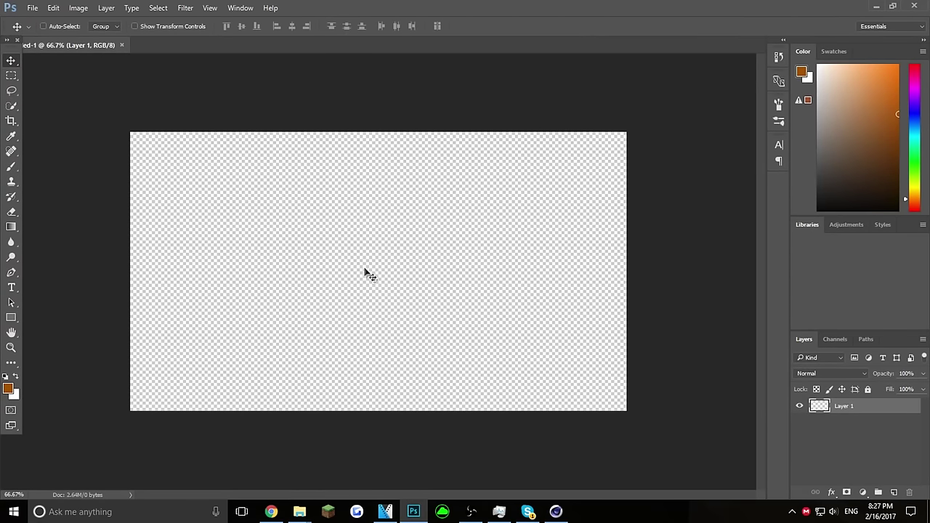
mouse_move(299, 512)
click(290, 469)
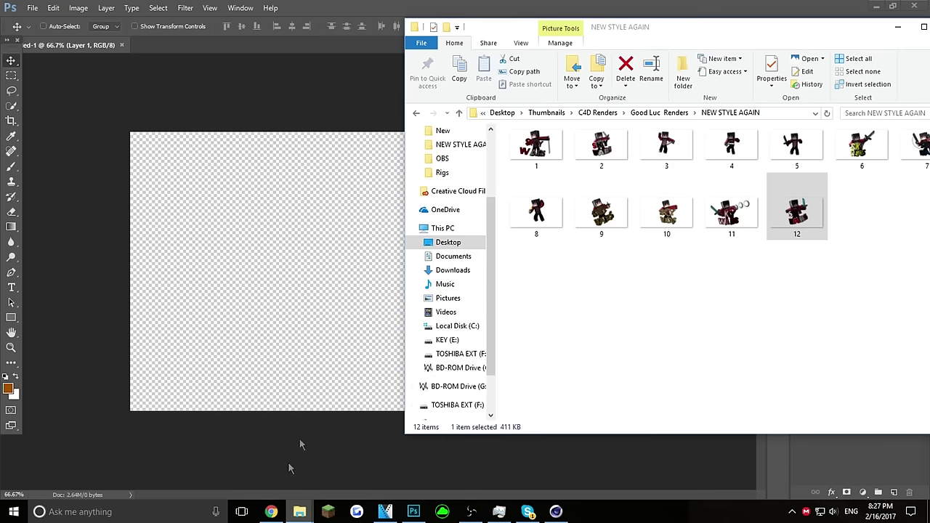
click(418, 114)
click(418, 114)
click(418, 114)
double_click(539, 246)
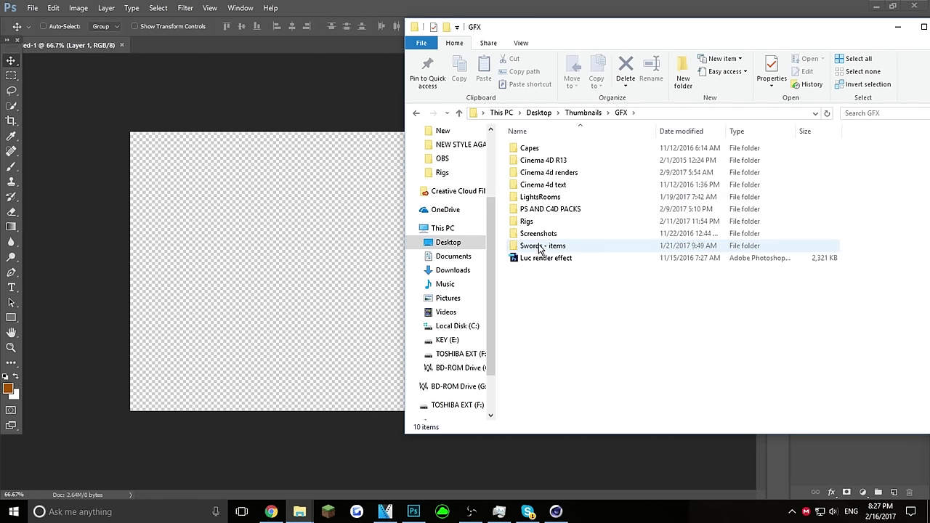
double_click(538, 233)
double_click(538, 148)
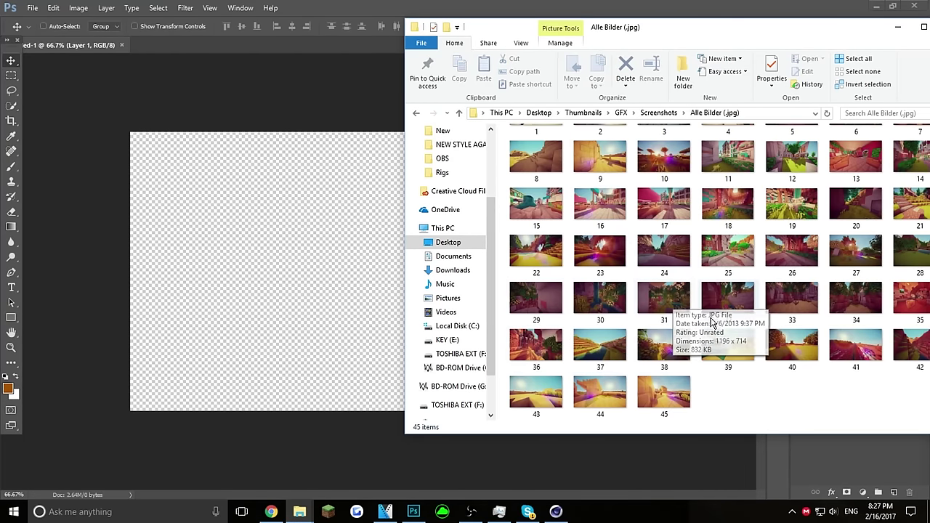
- Place screenshot 38 into the blank Photoshop document, scale it to about 31% so it covers the canvas, and commit the placement
drag(663, 348, 249, 324)
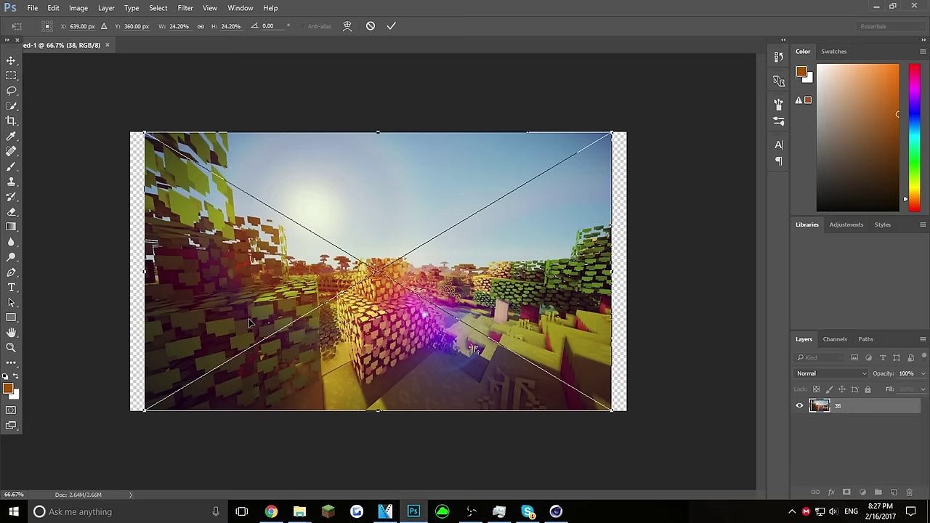
drag(618, 134, 749, 53)
drag(613, 168, 578, 207)
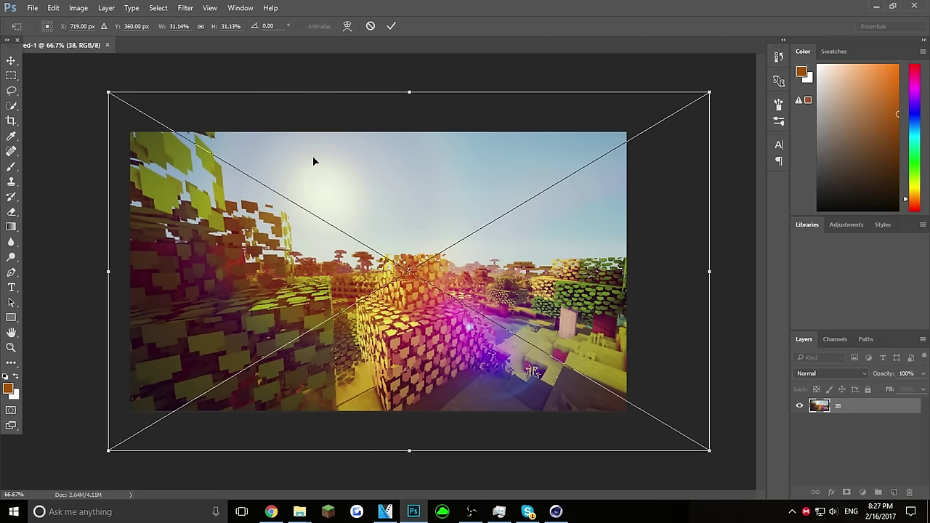
click(13, 64)
click(402, 201)
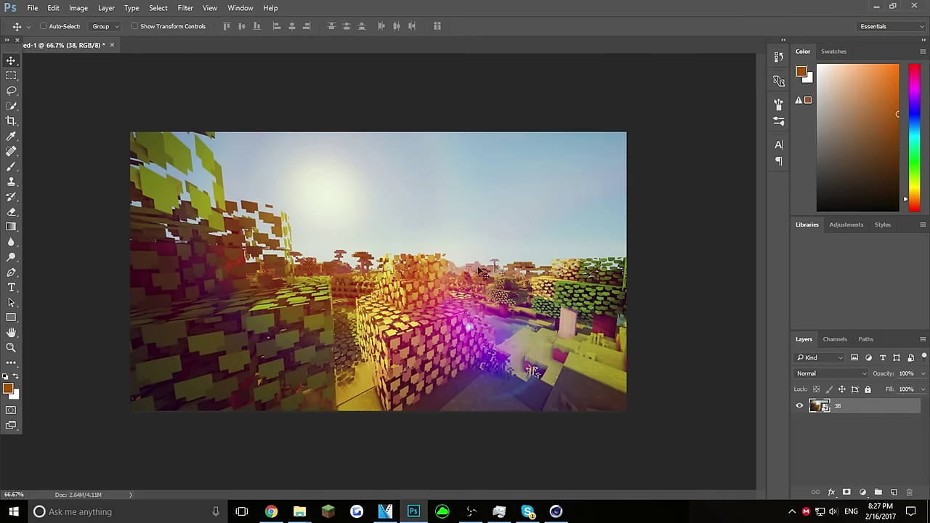
- Apply a Motion Blur filter with a distance of 61 pixels to the background layer 38
click(186, 8)
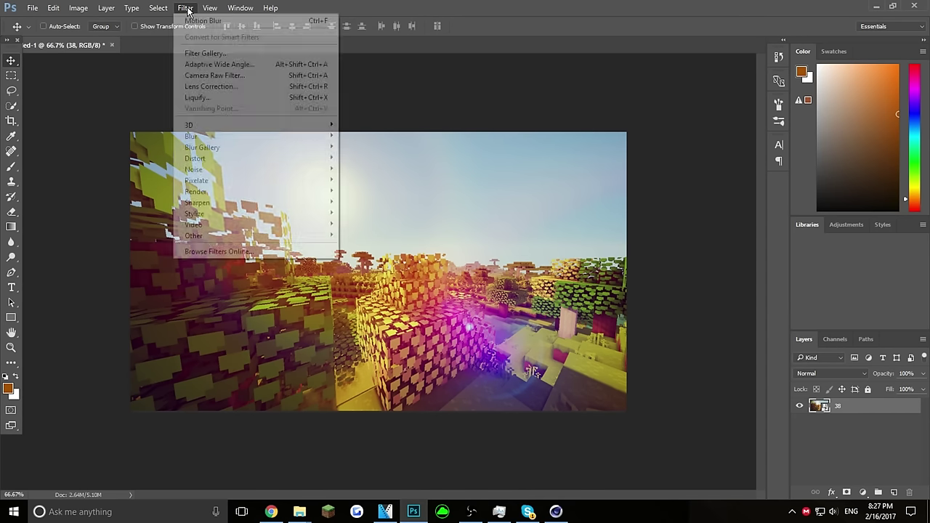
mouse_move(234, 135)
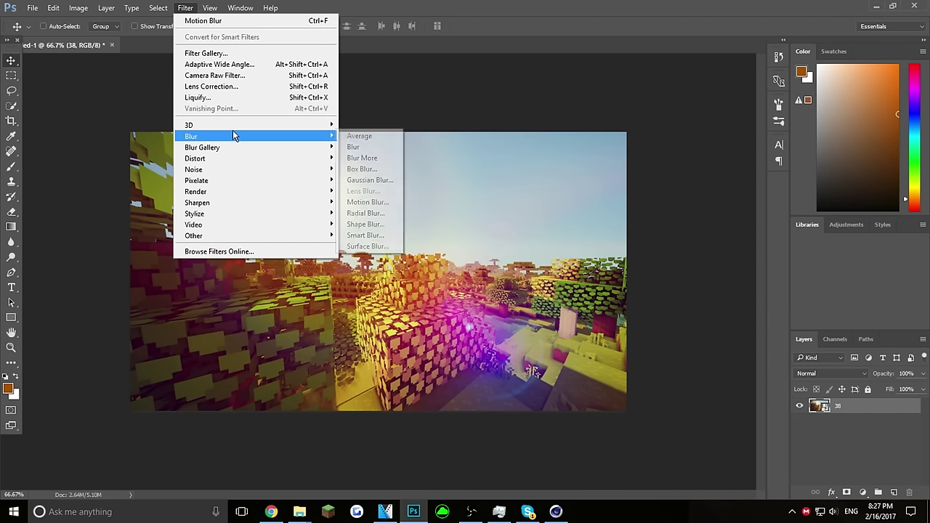
click(356, 200)
drag(646, 304, 593, 305)
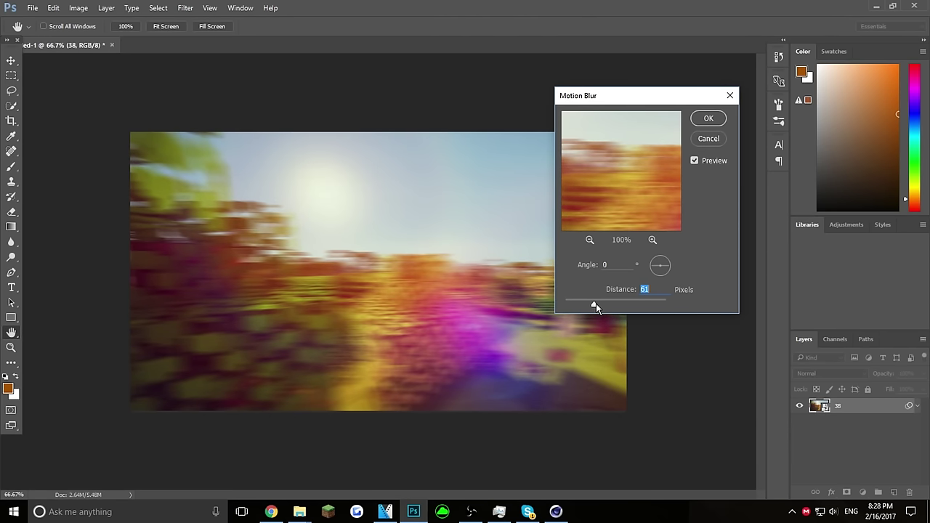
click(710, 120)
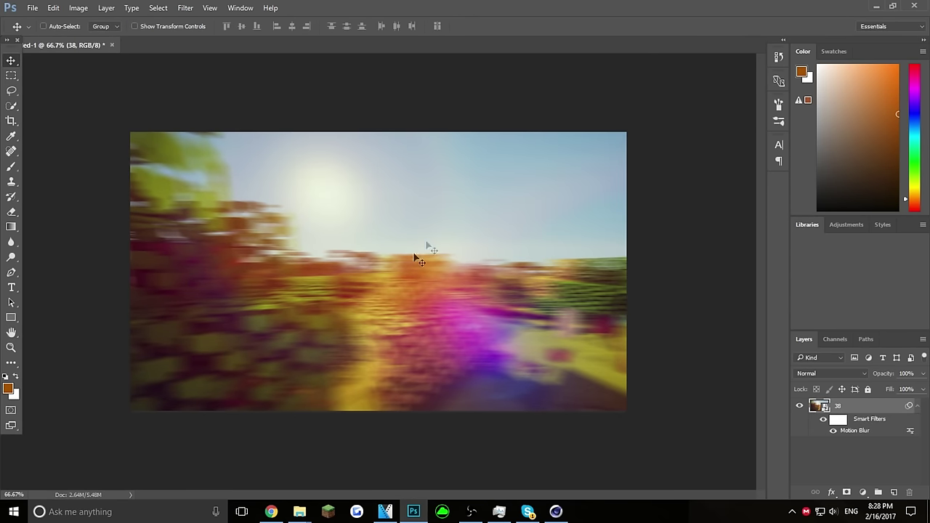
- Switch to File Explorer and open Thumbnails > C4D Renders > Good Luc Renders > NEW STYLE AGAIN
click(917, 409)
mouse_move(300, 512)
click(285, 465)
click(416, 114)
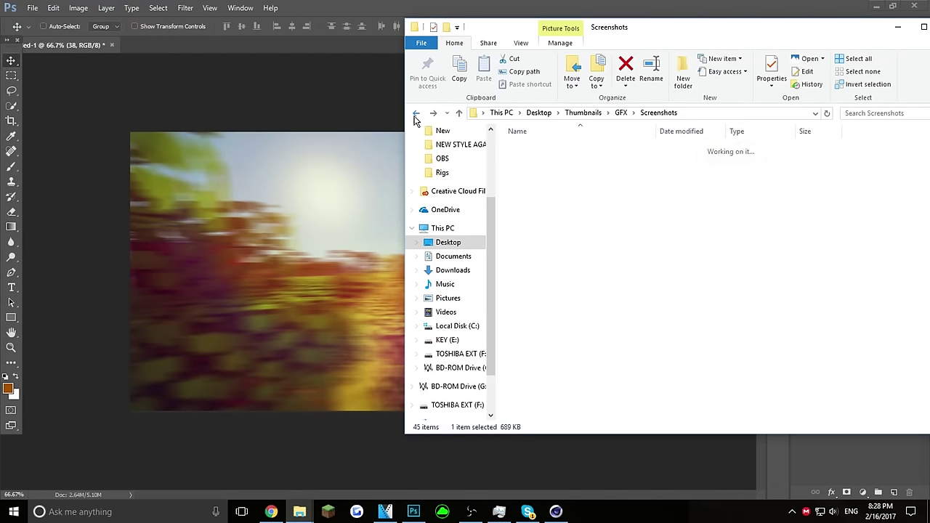
click(416, 114)
click(415, 114)
click(415, 114)
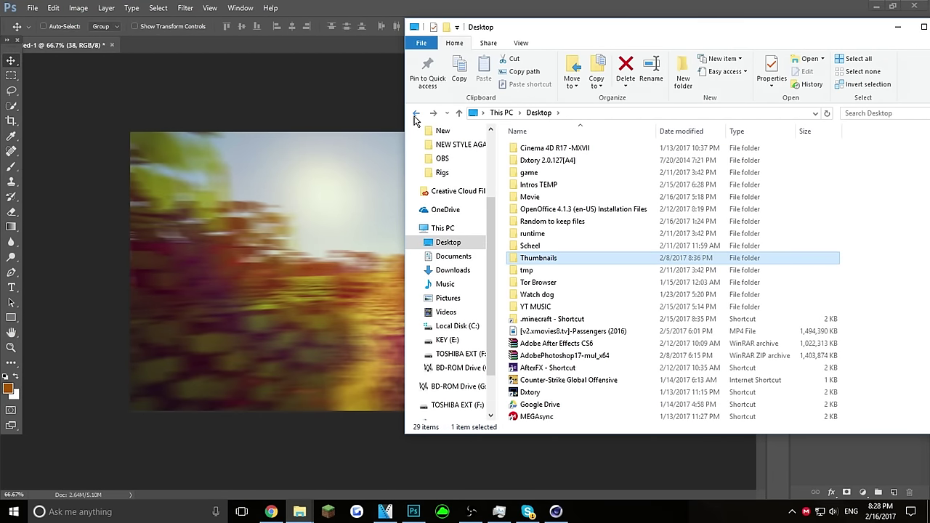
double_click(538, 259)
double_click(539, 196)
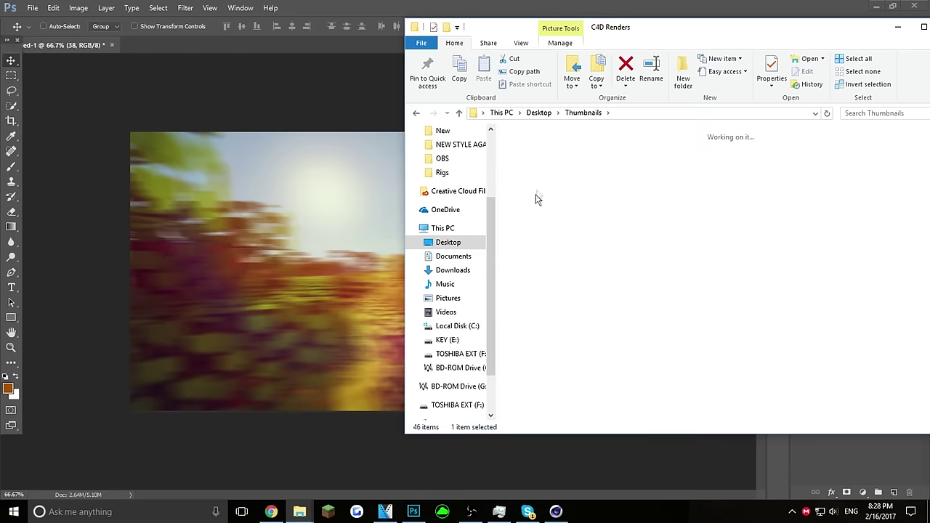
double_click(600, 166)
click(603, 163)
double_click(603, 163)
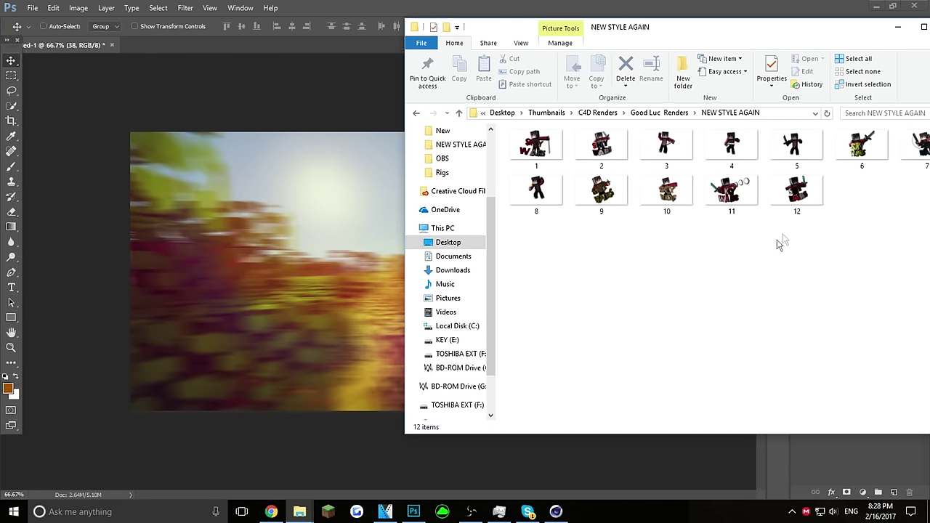
- Place render 12 into the Photoshop document, scale it to about 18%, shift it down and commit the placement
drag(797, 191, 318, 308)
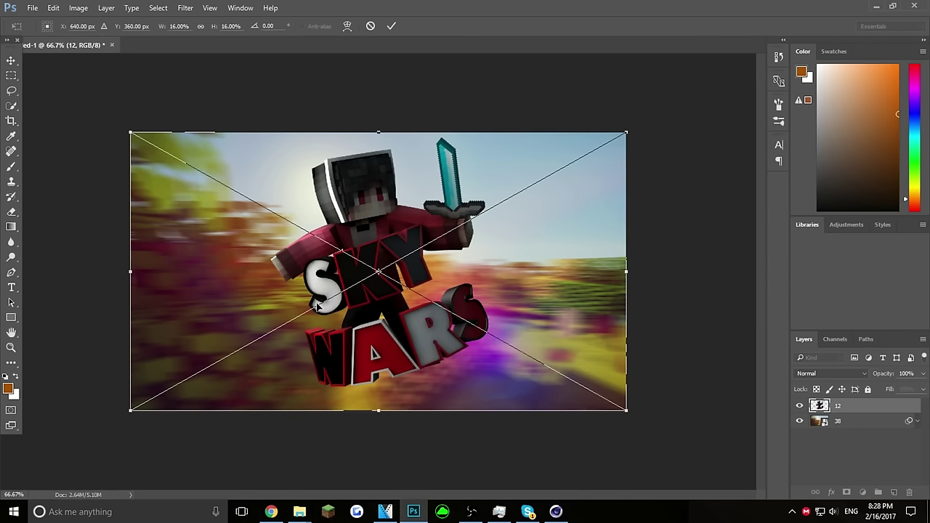
shift+drag(629, 131, 693, 95)
drag(540, 216, 517, 241)
key(v)
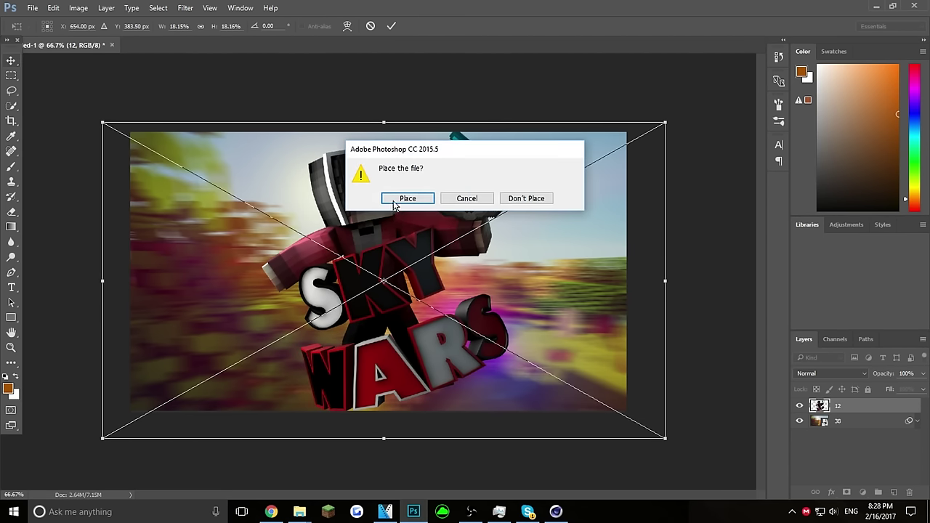
click(407, 199)
- Dismiss the Avast pop-up and nudge the character layer 12 slightly up and to the left
drag(363, 199, 363, 195)
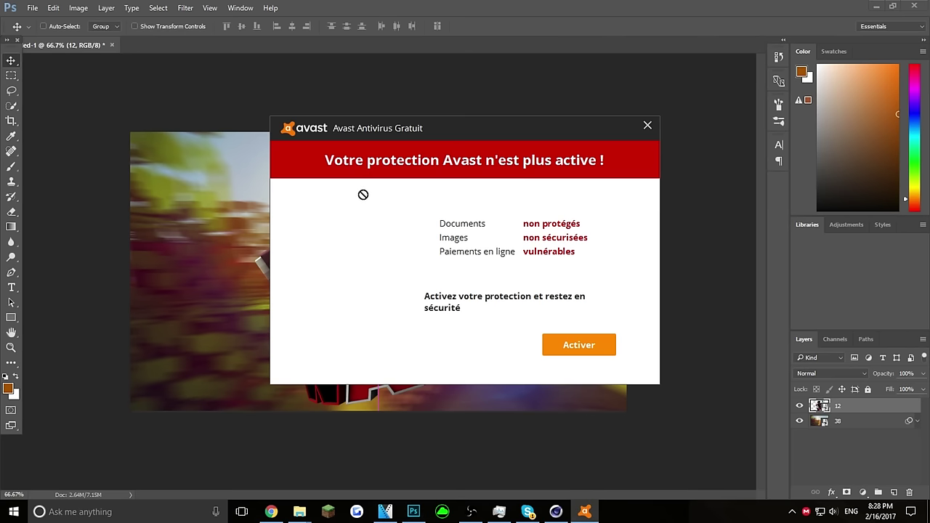
click(646, 128)
mouse_move(364, 210)
mouse_down()
mouse_move(363, 197)
mouse_move(350, 208)
mouse_up()
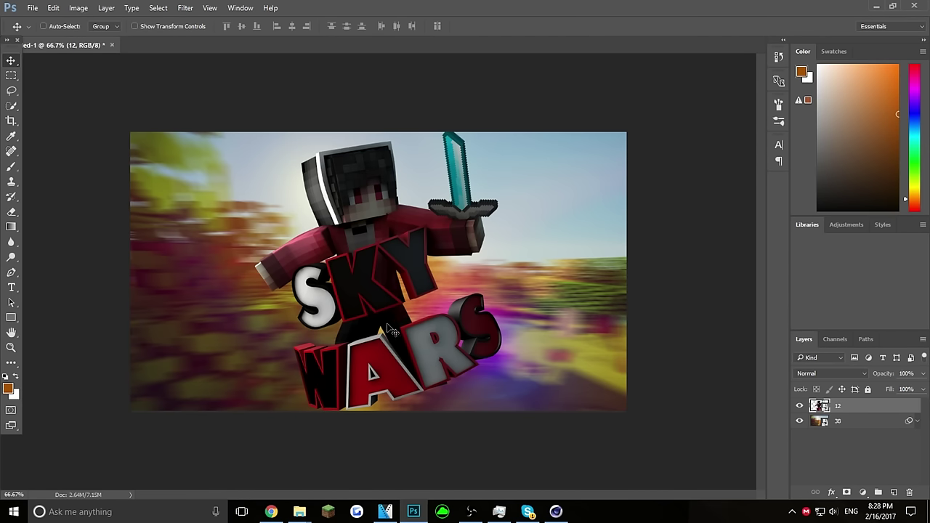
- Apply a Liquify filter to layer 12, gently warping the SKY WARS lettering with the Forward Warp brush at size 161
click(185, 8)
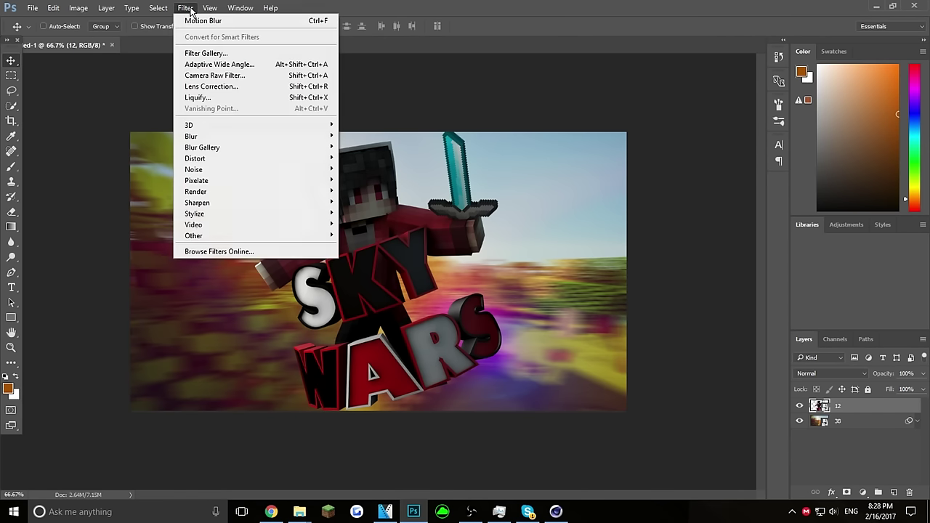
click(191, 100)
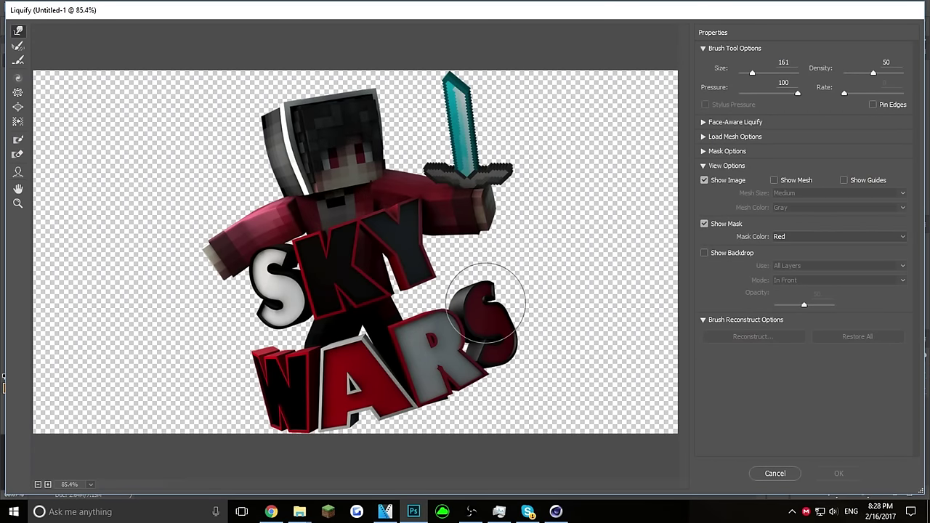
mouse_move(485, 306)
mouse_down()
mouse_move(425, 333)
mouse_move(445, 353)
mouse_move(453, 385)
mouse_move(426, 399)
mouse_move(353, 432)
mouse_move(363, 398)
mouse_move(344, 383)
mouse_move(350, 371)
mouse_move(367, 387)
mouse_move(373, 381)
mouse_move(312, 407)
mouse_move(291, 386)
mouse_move(296, 413)
mouse_move(282, 414)
mouse_up()
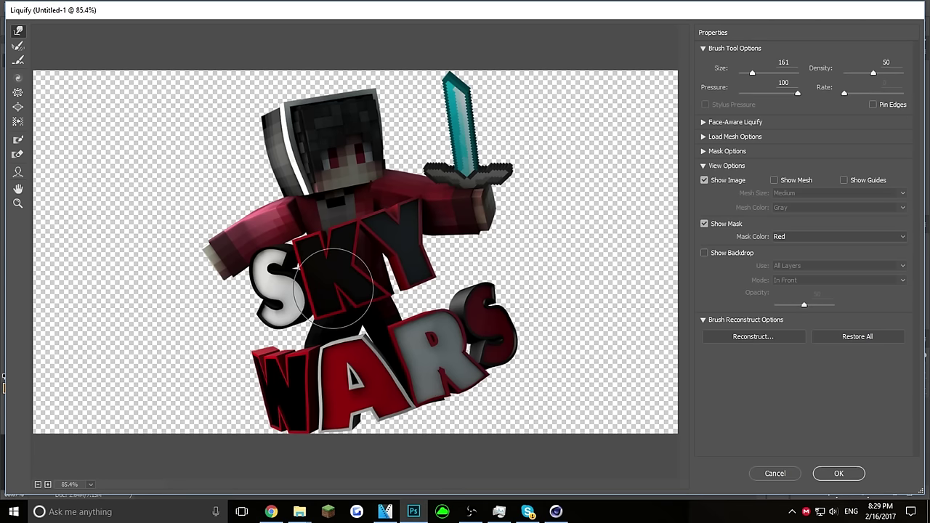
drag(412, 266, 399, 238)
mouse_move(407, 278)
mouse_down()
mouse_move(418, 265)
mouse_move(391, 247)
mouse_move(407, 233)
mouse_move(330, 298)
mouse_move(269, 320)
mouse_move(277, 283)
mouse_move(320, 267)
mouse_move(306, 262)
mouse_up()
click(836, 474)
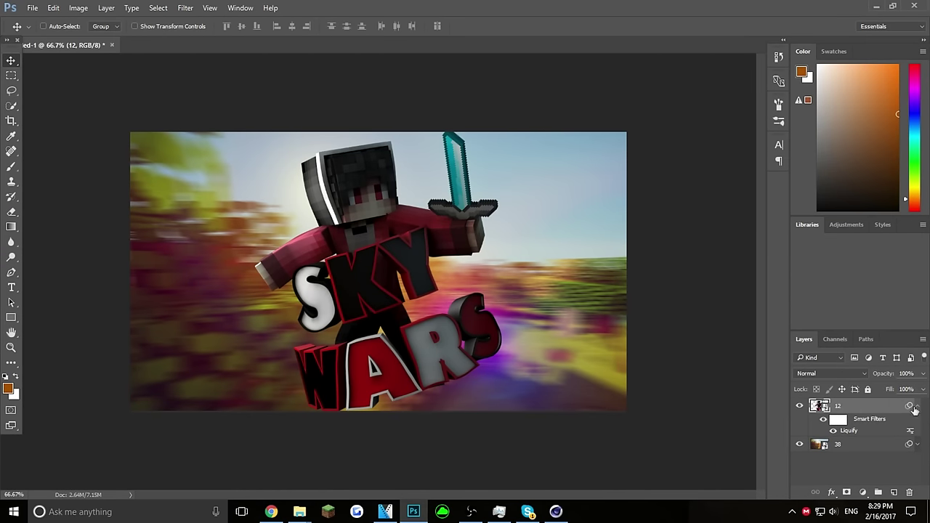
click(917, 407)
- Open the layer style settings for layer 12 and choose the gray preset combining Inner Shadow, Inner Glow and Gradient Overlay
right_click(857, 410)
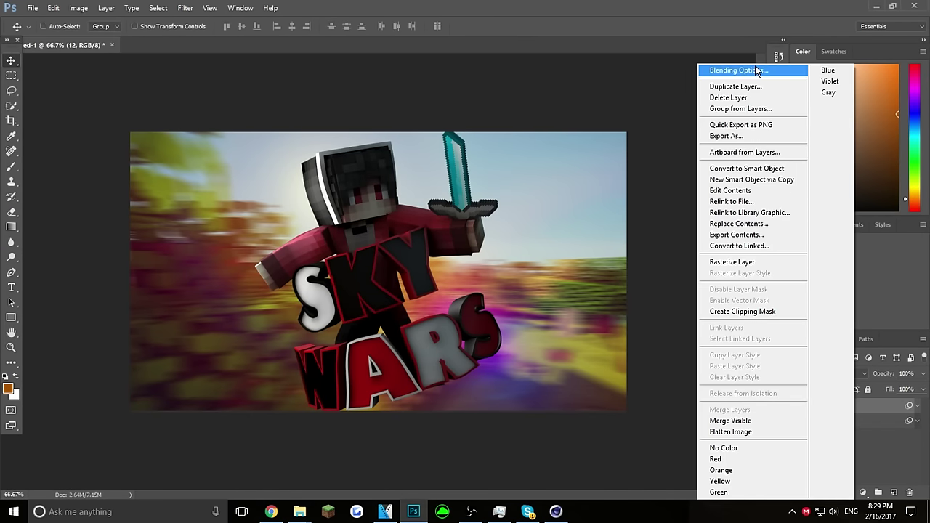
click(756, 69)
drag(516, 90, 550, 90)
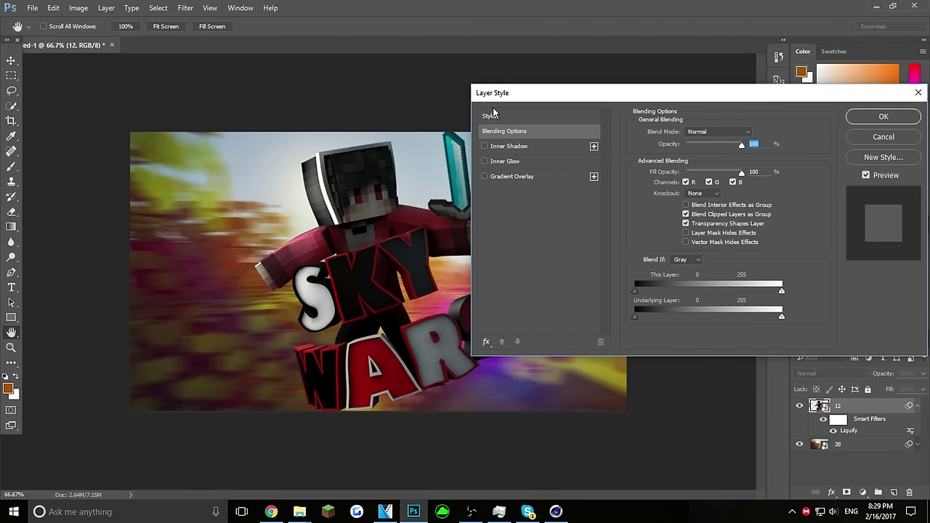
click(495, 115)
click(673, 202)
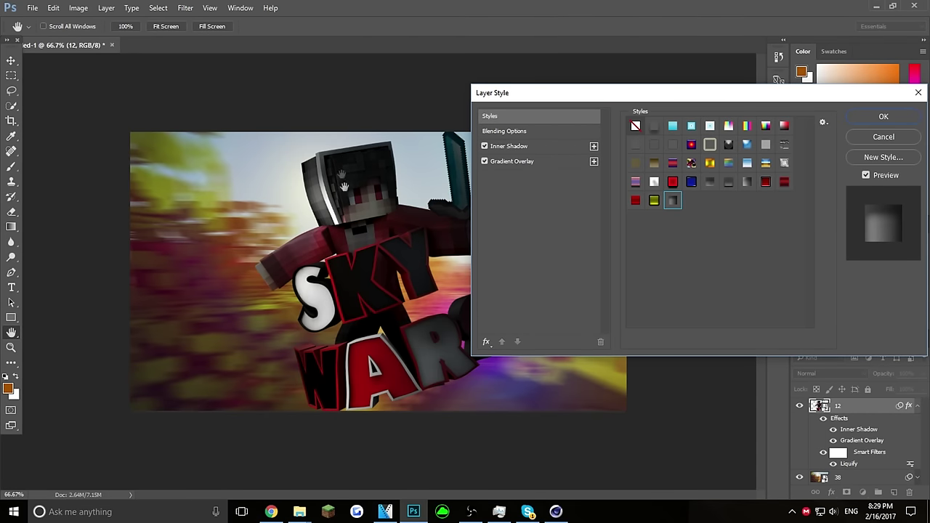
click(746, 185)
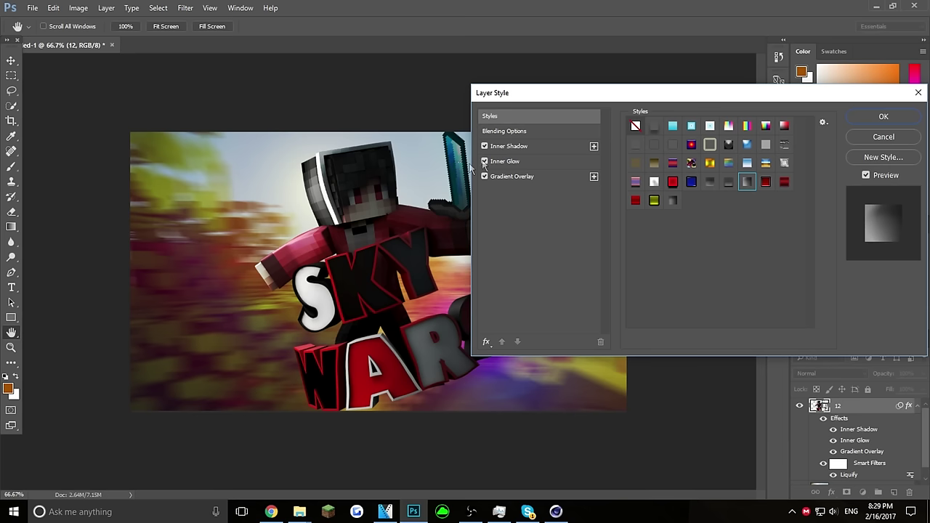
- Review the preset's Inner Shadow, Inner Glow and Gradient Overlay settings and apply the layer style to layer 12
click(520, 148)
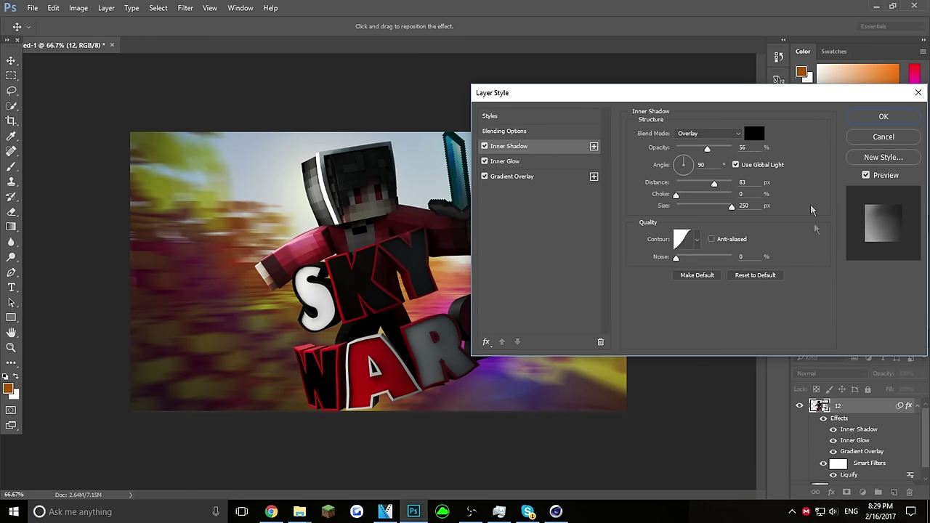
click(521, 162)
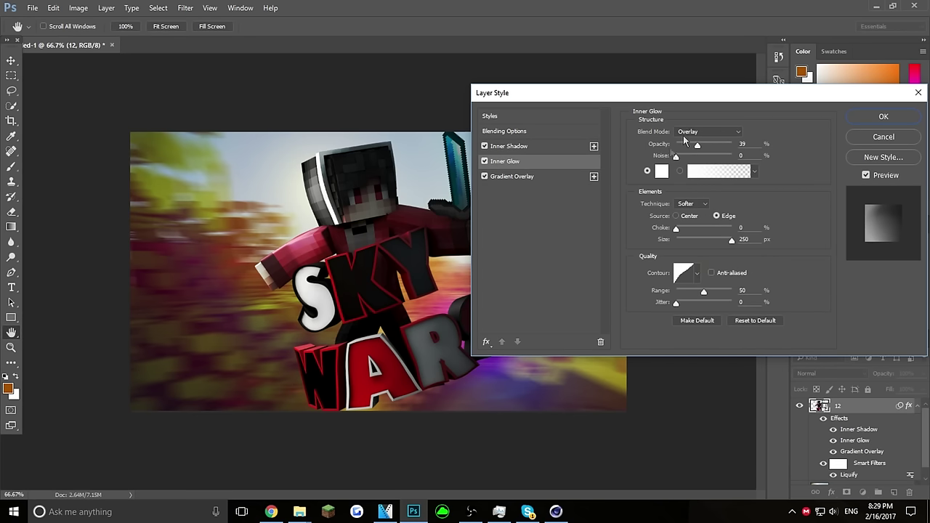
click(536, 179)
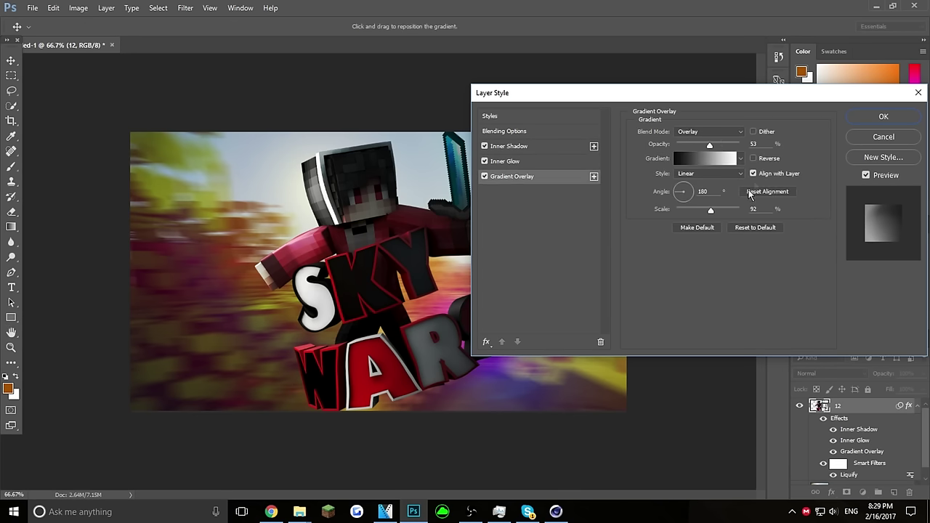
click(501, 149)
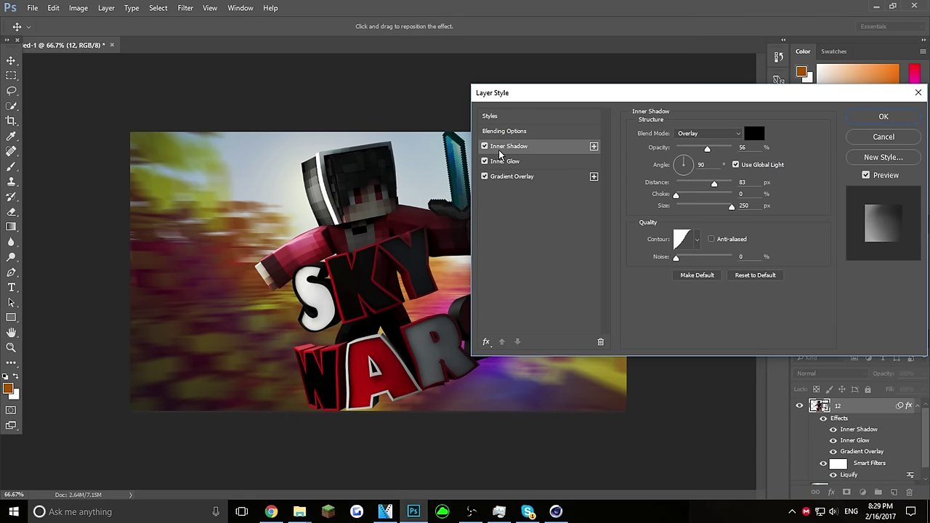
click(883, 118)
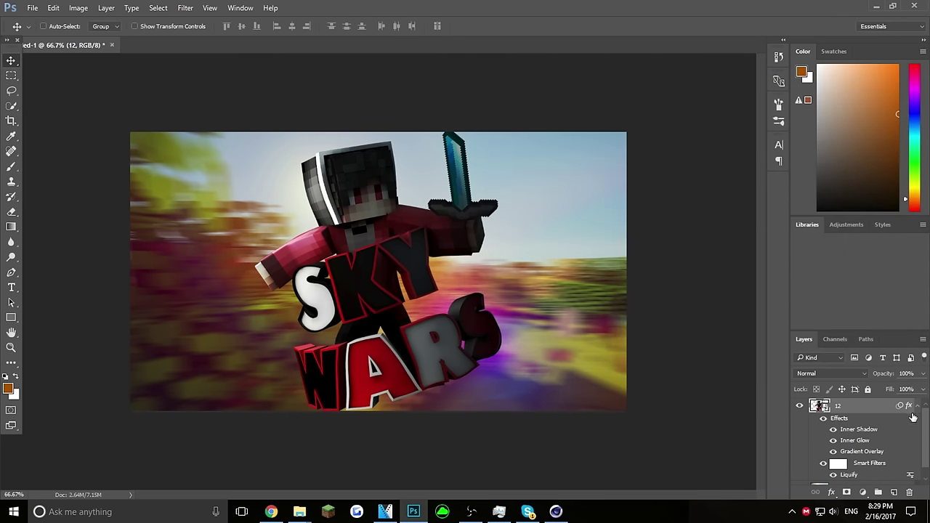
click(916, 408)
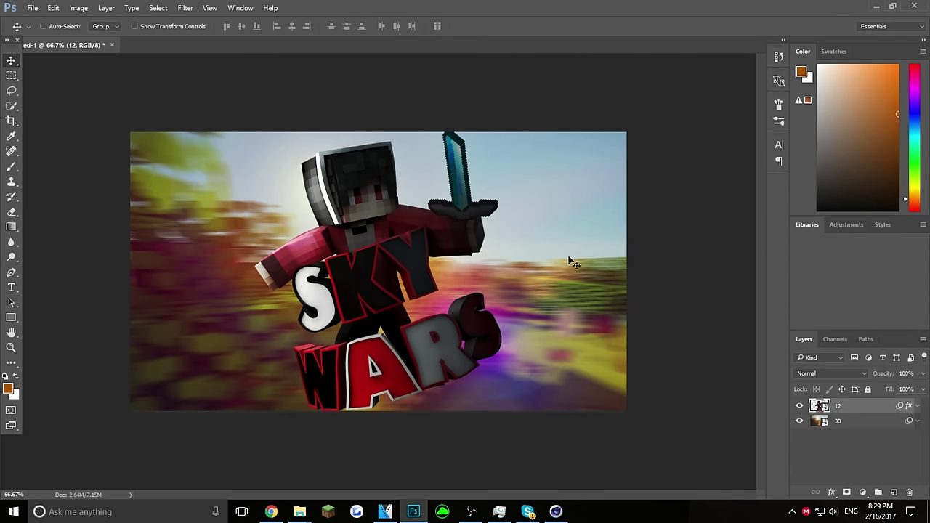
- Duplicate layer 12 as 12 copy in the same document
right_click(851, 408)
click(727, 86)
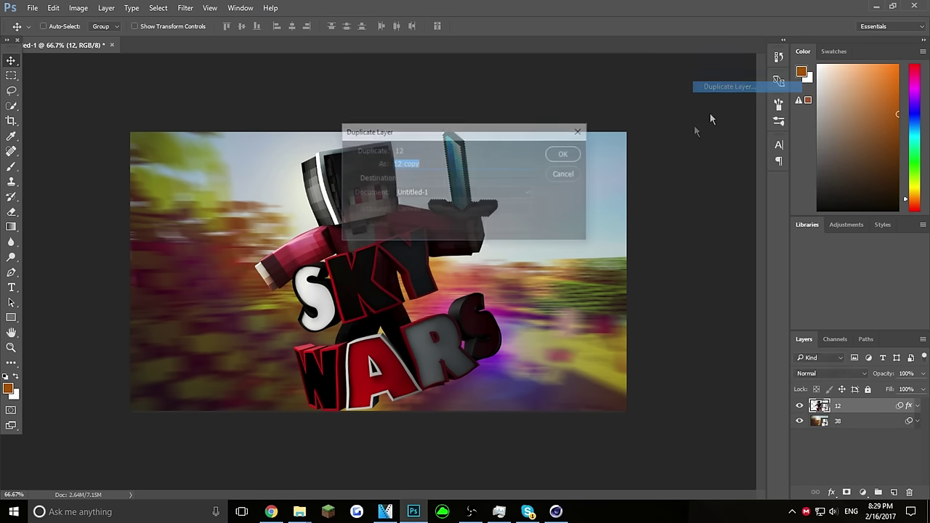
click(563, 153)
- Apply the Filter Gallery's Glowing Edges to 12 copy with edge width 5, edge brightness 8 and smoothness 6
click(185, 8)
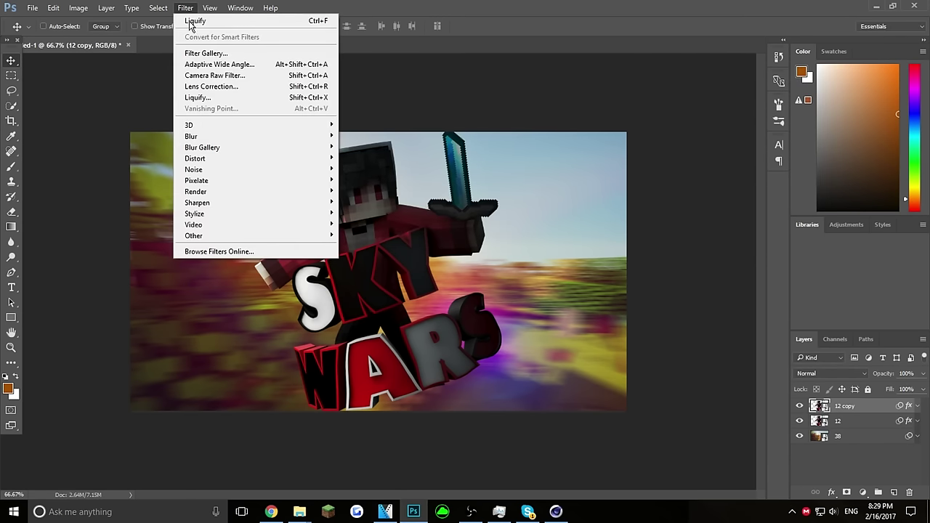
click(176, 53)
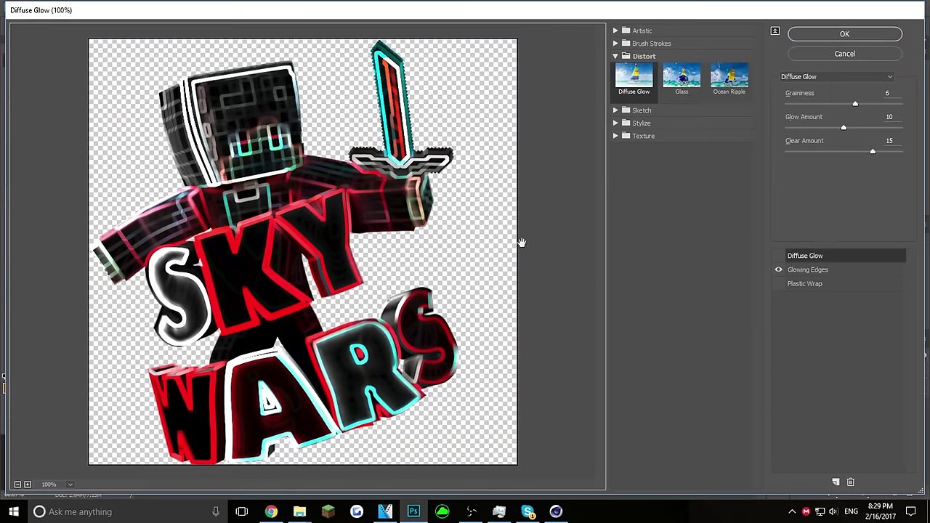
click(616, 110)
click(616, 110)
click(615, 135)
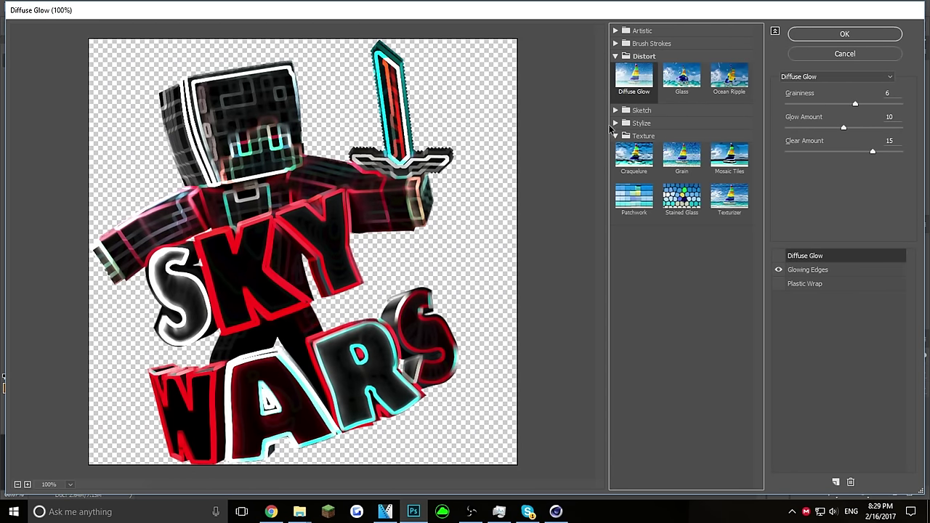
click(615, 135)
click(615, 135)
click(615, 136)
click(615, 124)
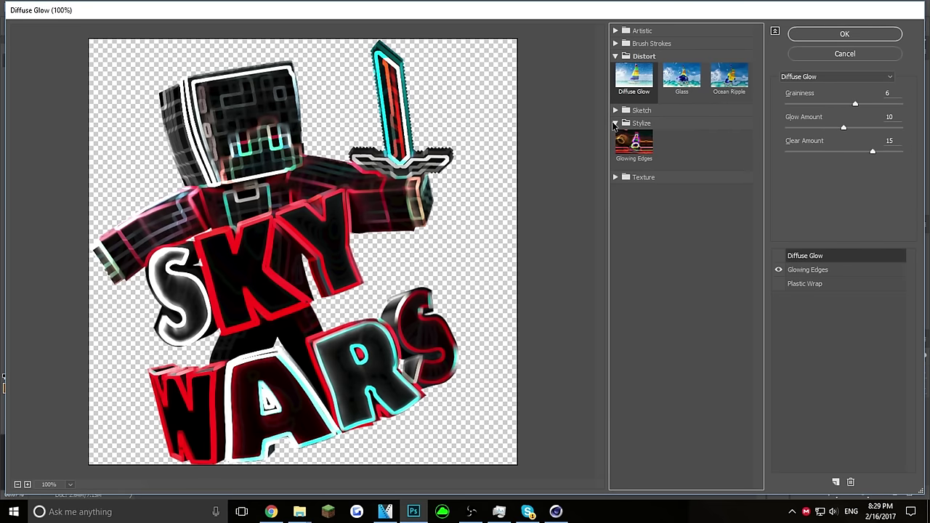
click(811, 270)
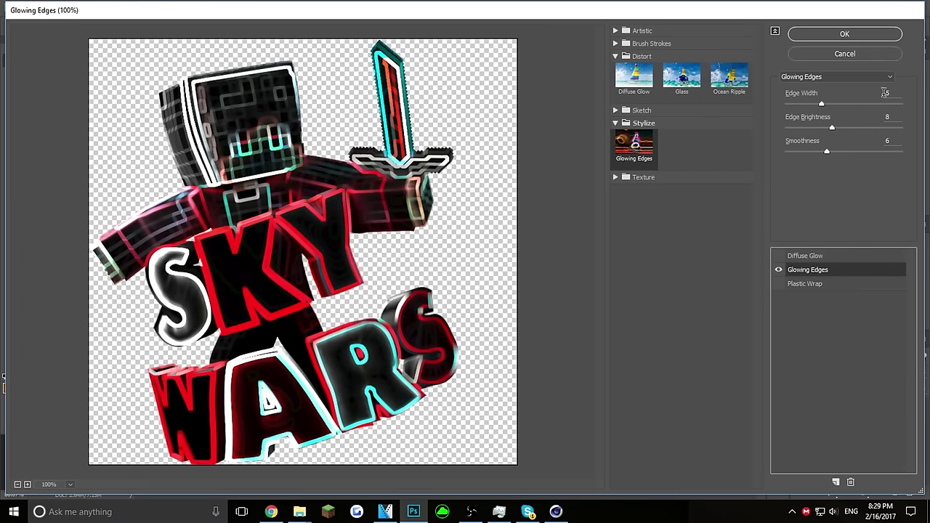
click(833, 38)
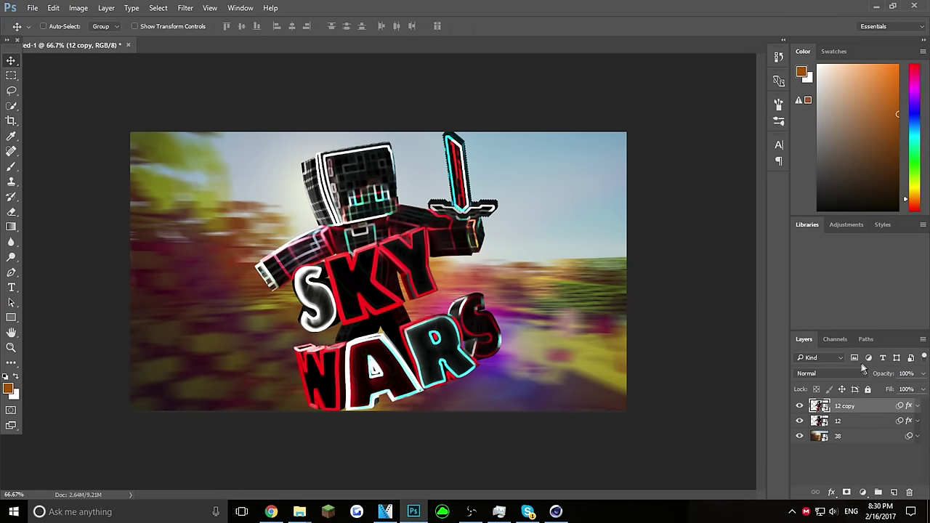
- Set the opacity of layer 12 copy to 6%
click(924, 374)
click(879, 391)
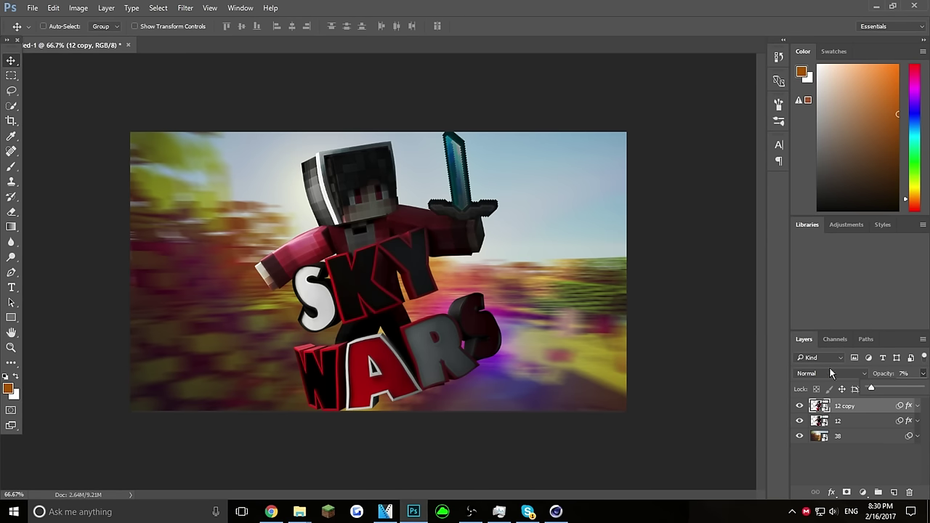
click(904, 373)
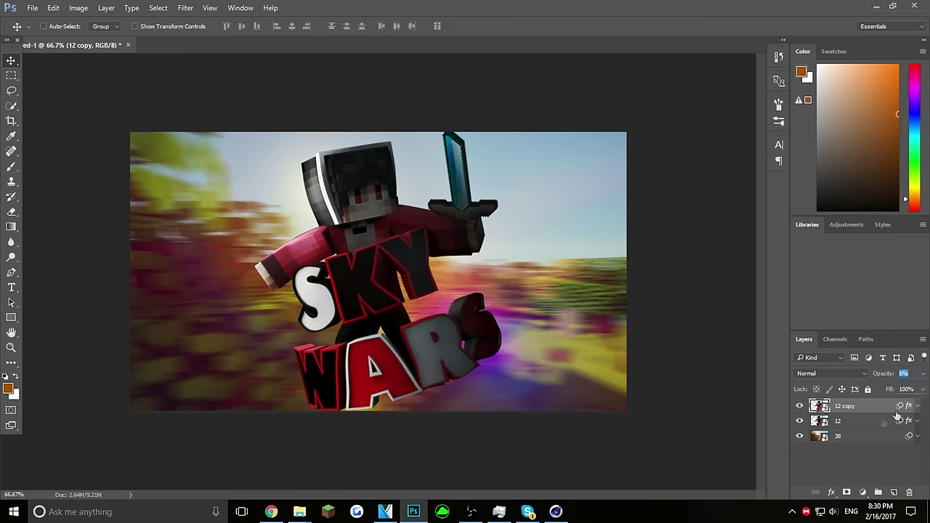
- Duplicate layer 12 as 12 copy 2 and move the duplicate below layer 12
click(838, 422)
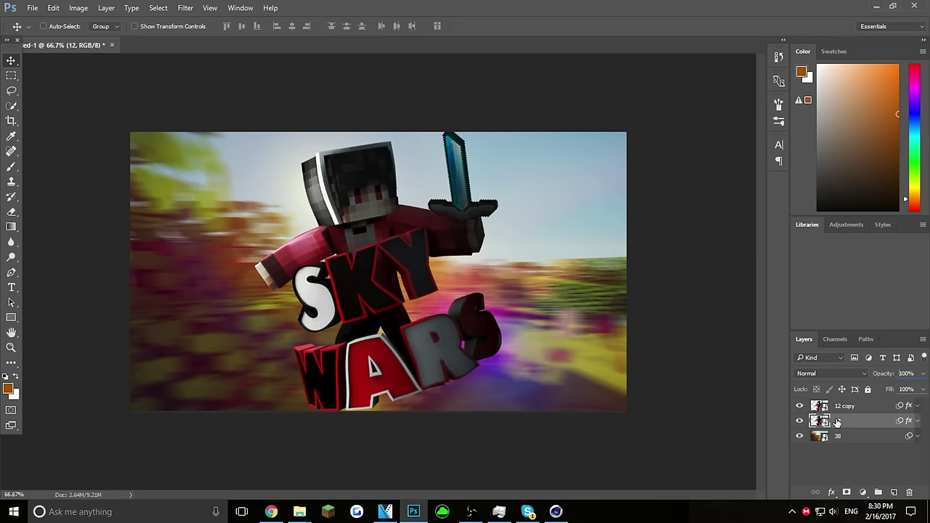
right_click(839, 423)
click(730, 88)
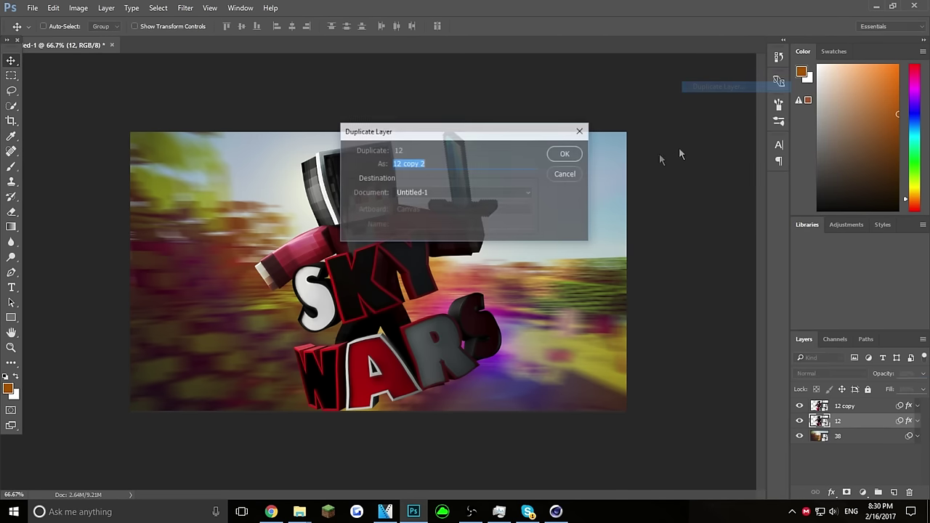
click(567, 154)
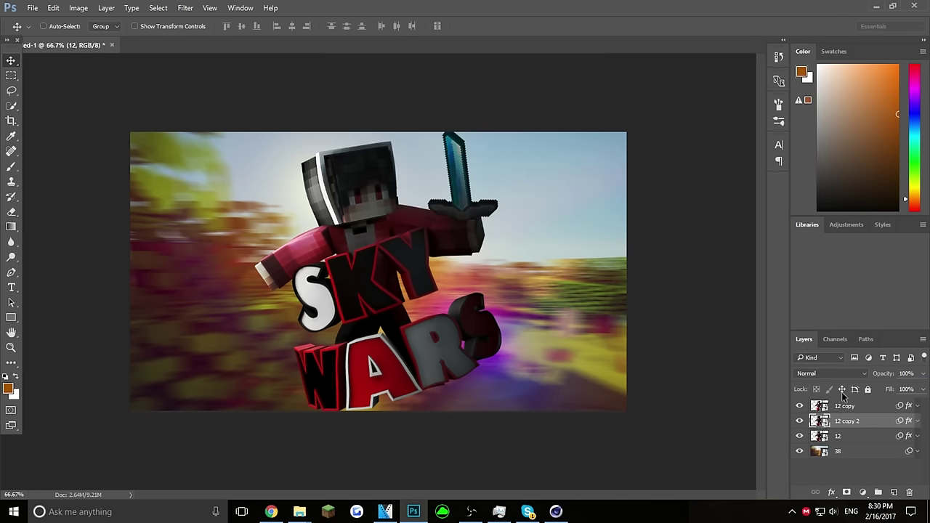
drag(850, 426, 849, 441)
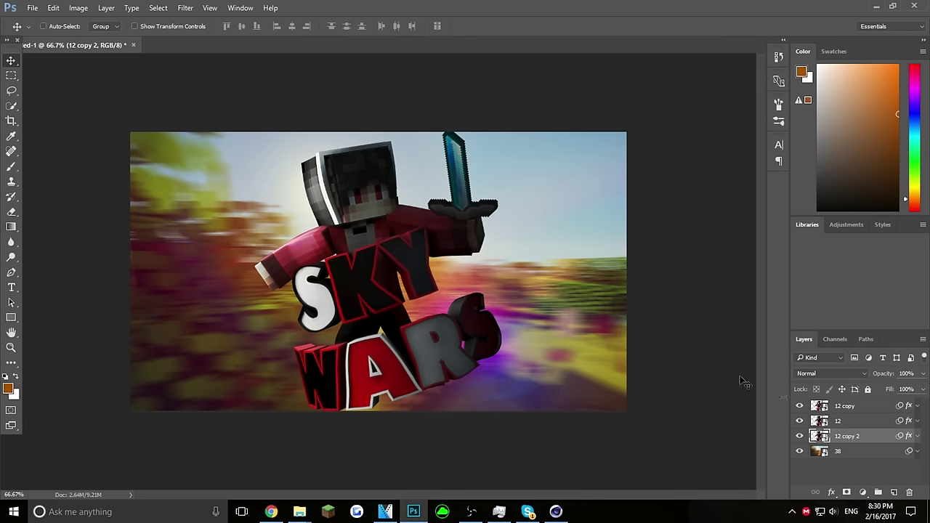
- Apply a Motion Blur to layer 12 copy 2 with an angle of 0° and a distance of 61 pixels
click(185, 8)
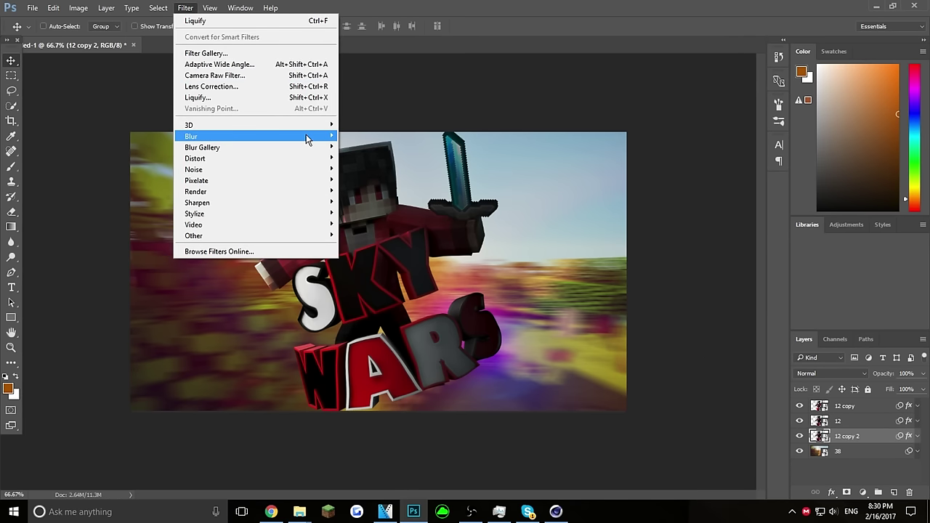
mouse_move(308, 140)
click(361, 202)
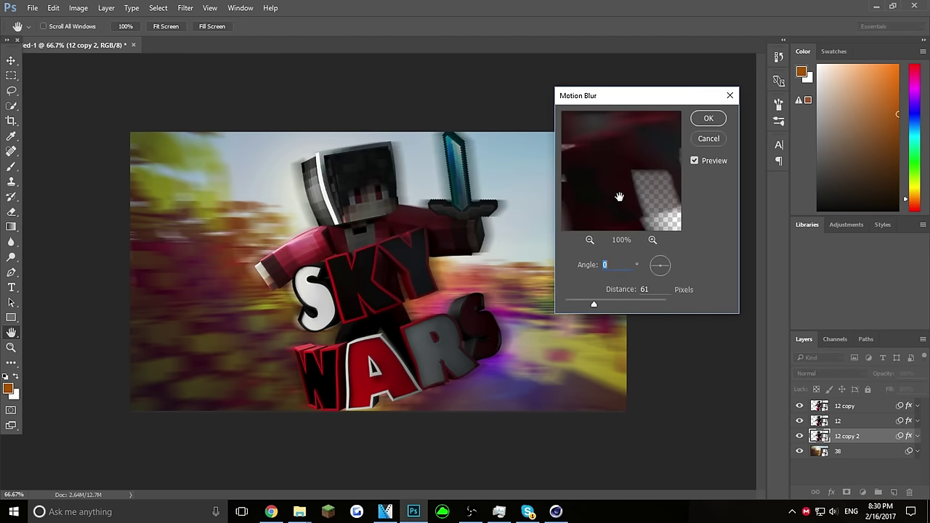
click(720, 122)
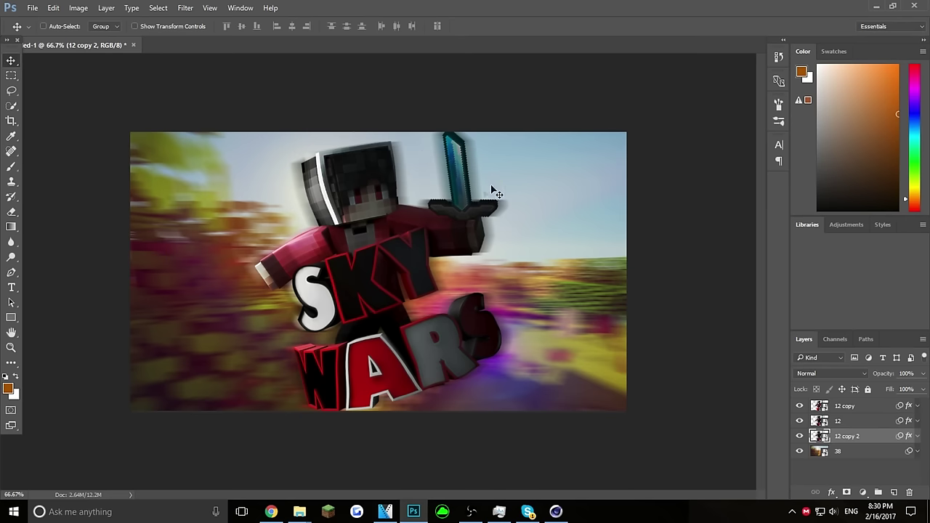
mouse_move(404, 184)
mouse_down()
mouse_move(494, 181)
mouse_move(376, 189)
mouse_move(389, 189)
mouse_up()
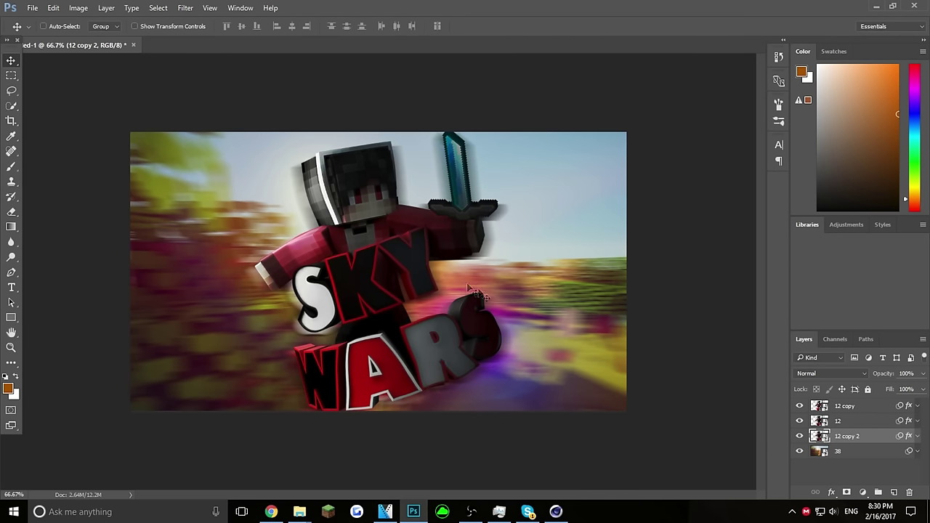
- Make layer 12 copy the active layer and switch to the Move tool
click(11, 348)
drag(314, 202, 375, 182)
drag(690, 244, 645, 274)
drag(582, 266, 597, 256)
alt+scroll(606, 247, up, 2)
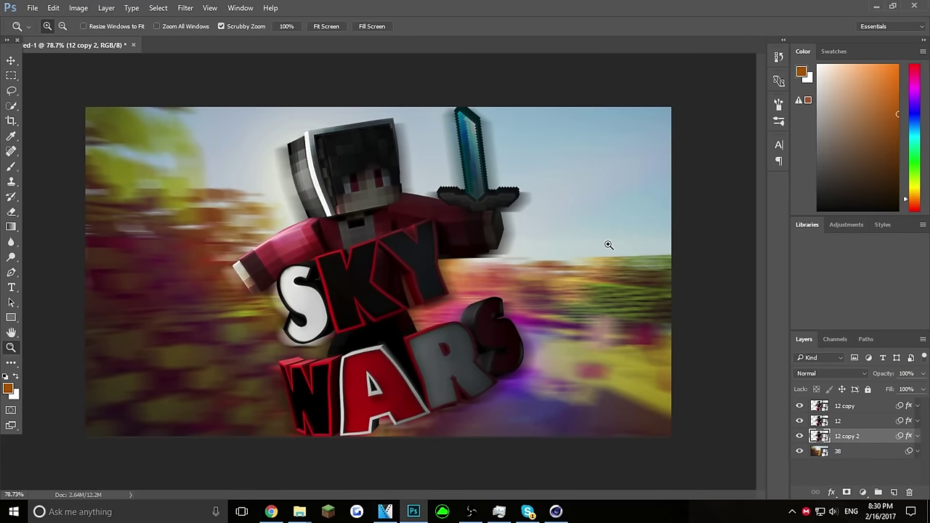
click(852, 406)
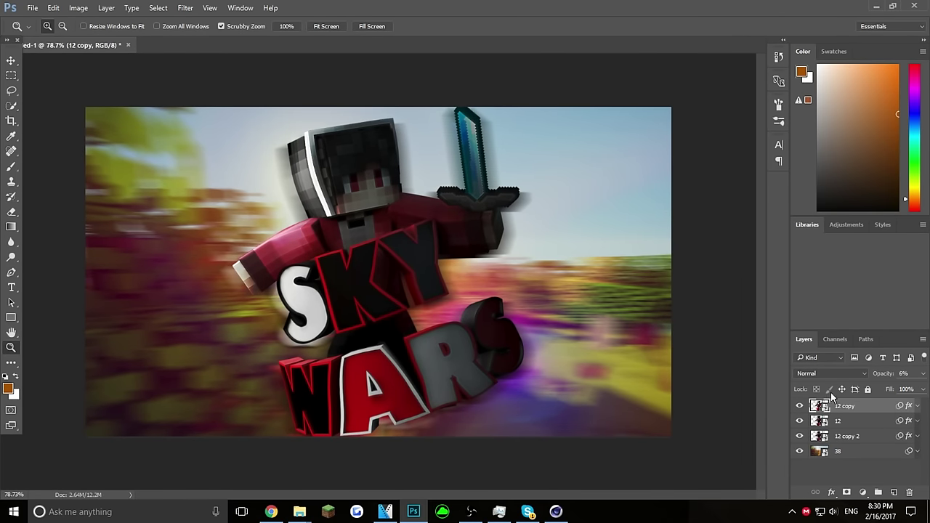
click(11, 60)
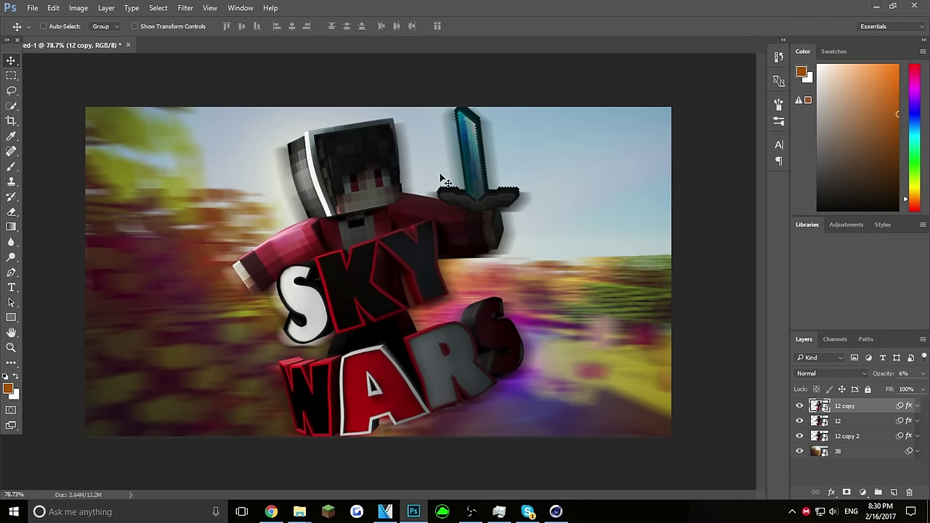